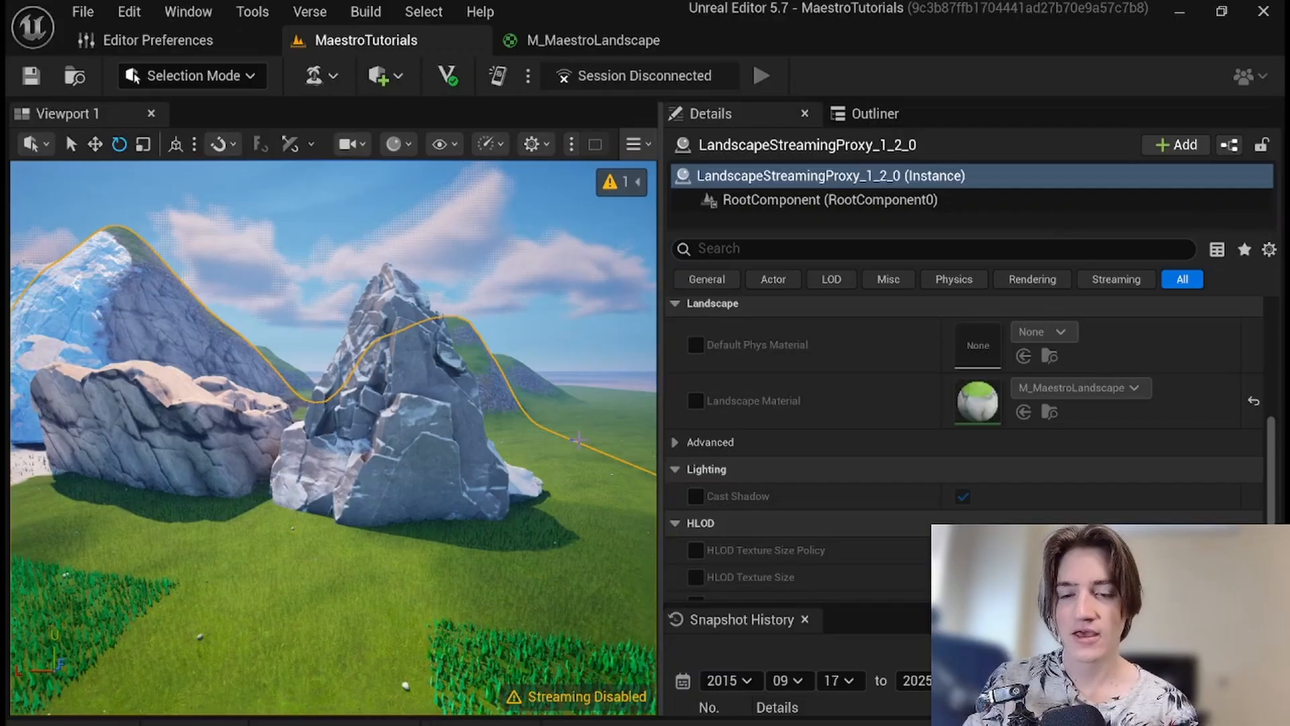
- Select the Modular Rock Mountain mesh in the level and examine its rock surface detail up close
{"action": "right_click_drag", "start_coordinate": [404, 416], "coordinate": [484, 411]}
{"action": "key", "text": "w"}
{"action": "left_click", "coordinate": [330, 378]}
{"action": "right_click_drag", "start_coordinate": [329, 378], "coordinate": [363, 350]}
{"action": "key", "text": "w"}
{"action": "key", "text": "a"}
{"action": "key", "text": "s"}
{"action": "key", "text": "w"}
{"action": "key", "text": "s"}
{"action": "mouse_move", "coordinate": [357, 364]}
{"action": "left_mouse_down"}
{"action": "mouse_move", "coordinate": [377, 322]}
{"action": "mouse_move", "coordinate": [343, 377]}
{"action": "left_mouse_up"}
{"action": "mouse_move", "coordinate": [303, 356]}
{"action": "right_mouse_down"}
{"action": "mouse_move", "coordinate": [376, 356]}
{"action": "mouse_move", "coordinate": [384, 376]}
{"action": "mouse_move", "coordinate": [316, 363]}
{"action": "right_mouse_up"}
{"action": "key", "text": "w"}
{"action": "right_click_drag", "start_coordinate": [455, 435], "coordinate": [455, 434]}
{"action": "key", "text": "w"}
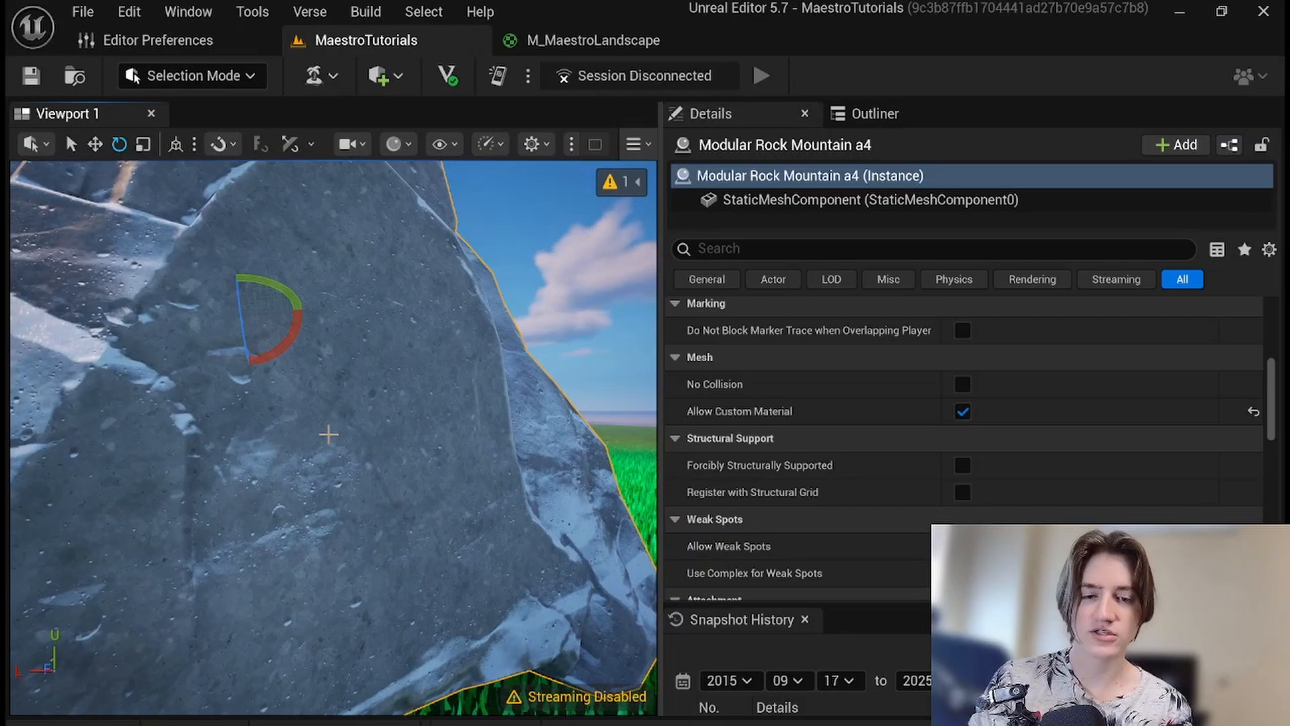
{"action": "right_click_drag", "start_coordinate": [329, 434], "coordinate": [170, 378]}
{"action": "right_click_drag", "start_coordinate": [281, 393], "coordinate": [410, 396]}
{"action": "key", "text": "a"}
{"action": "key", "text": "s"}
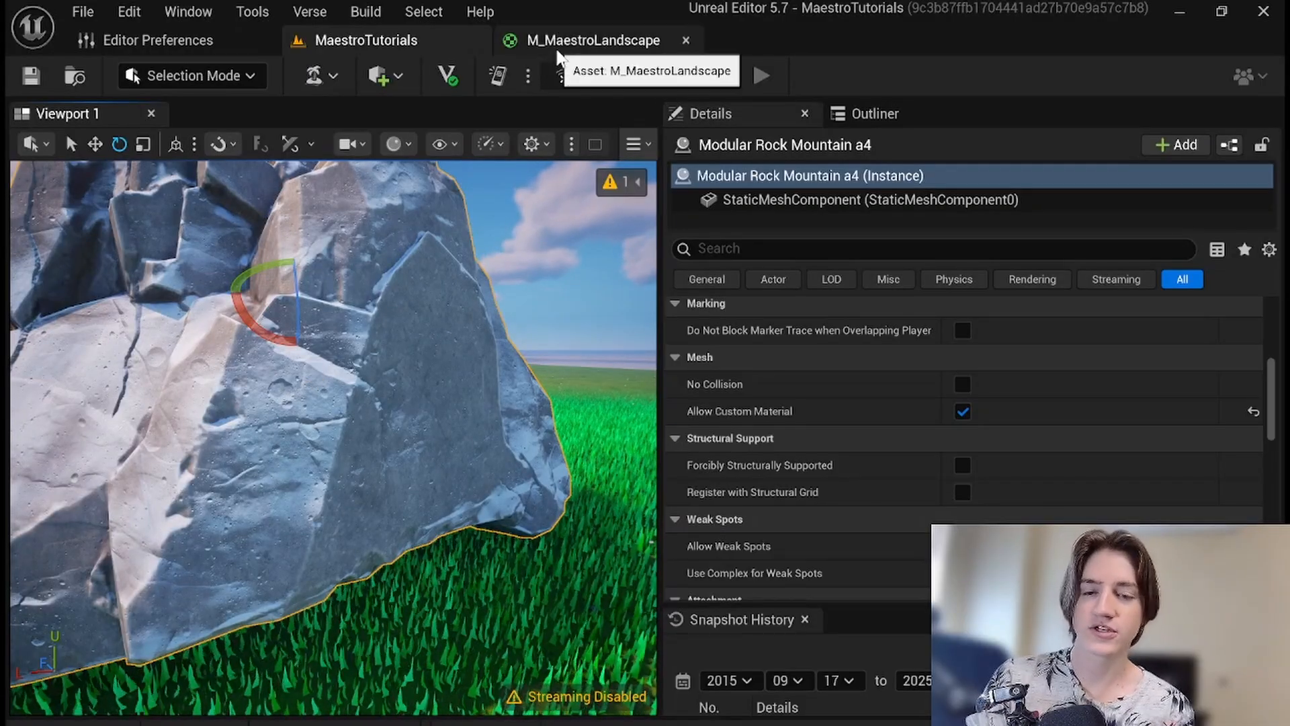
- In M_MaestroLandscape, copy the upper SlopeMask node with its Falloff Power and Cheap Contrast parameters from the Slope Mask section
{"action": "left_click", "coordinate": [568, 41]}
{"action": "right_click_drag", "start_coordinate": [983, 388], "coordinate": [746, 226]}
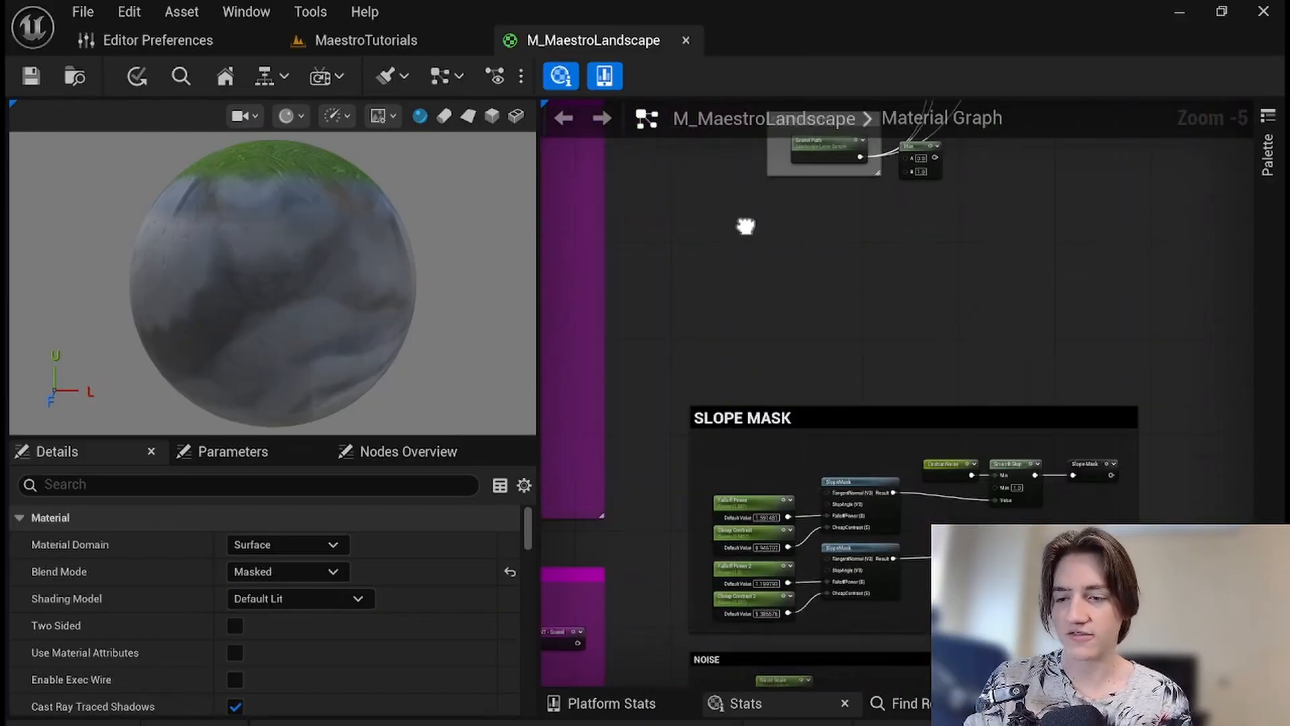
{"action": "scroll", "coordinate": [835, 542], "scroll_direction": "up", "scroll_amount": 4}
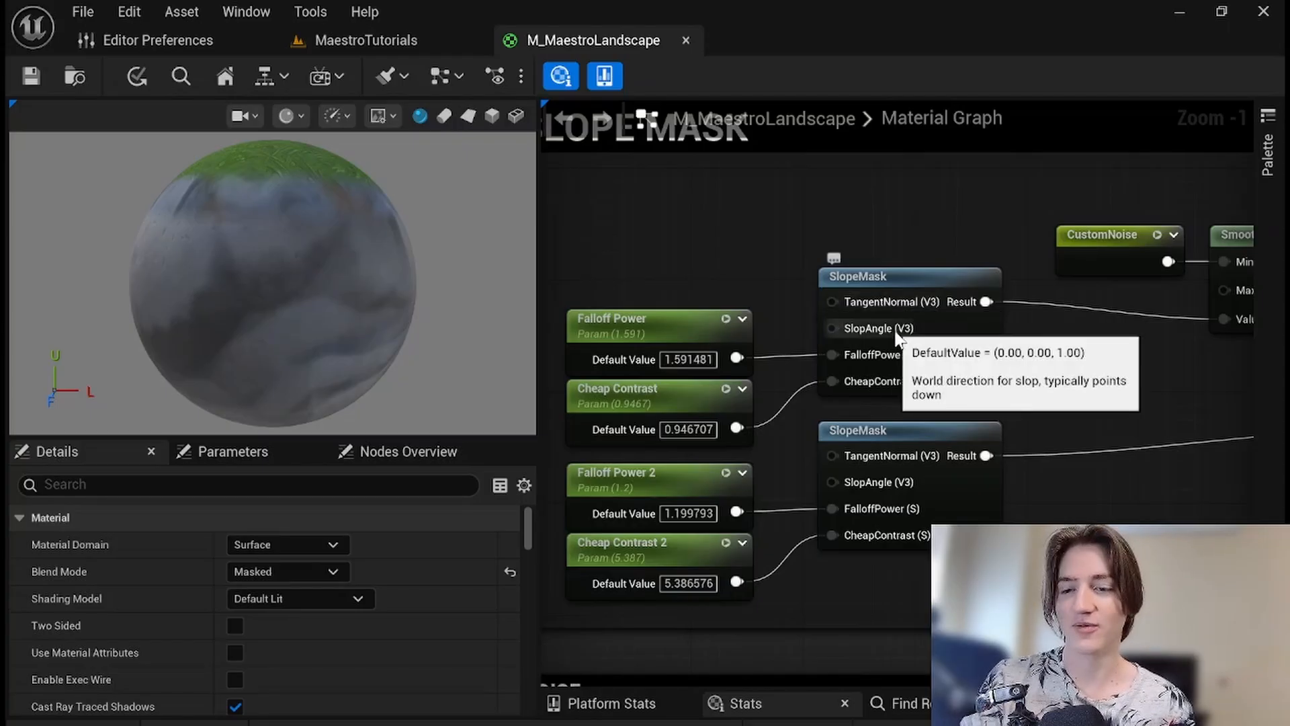
{"action": "right_click_drag", "start_coordinate": [914, 349], "coordinate": [852, 336]}
{"action": "left_click", "coordinate": [851, 264]}
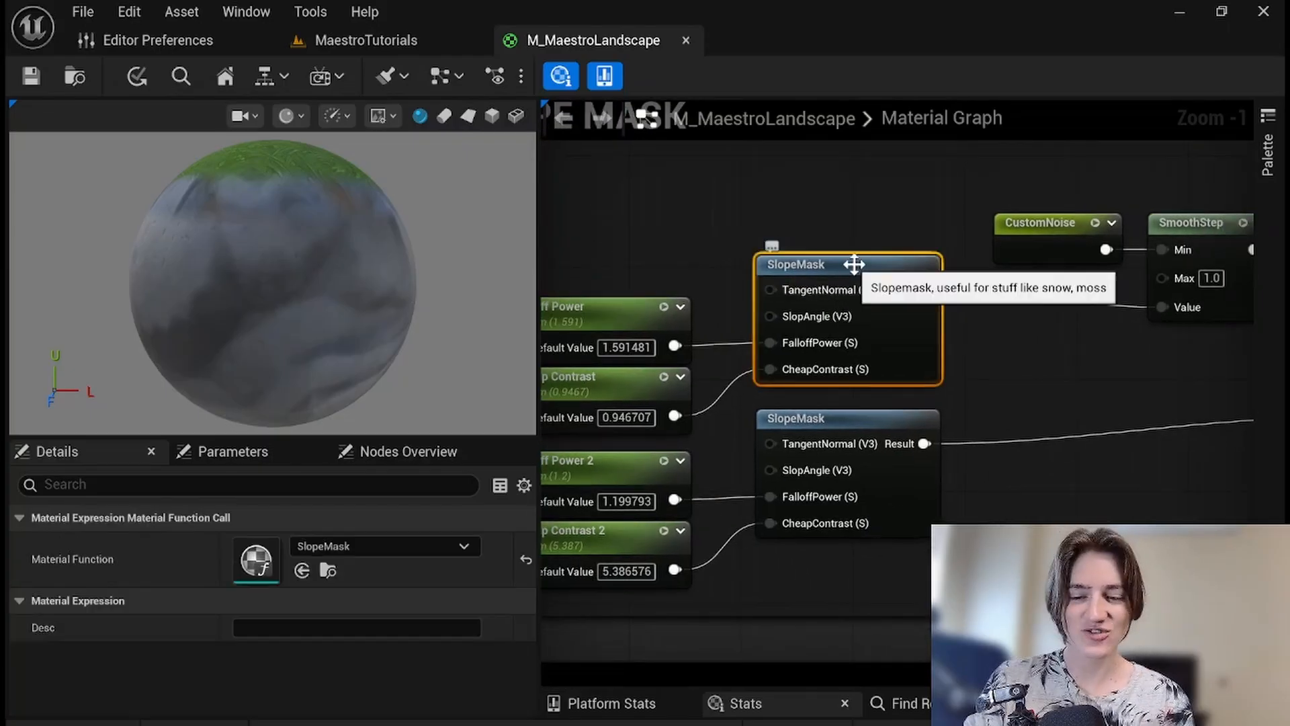
{"action": "right_click_drag", "start_coordinate": [800, 205], "coordinate": [911, 223]}
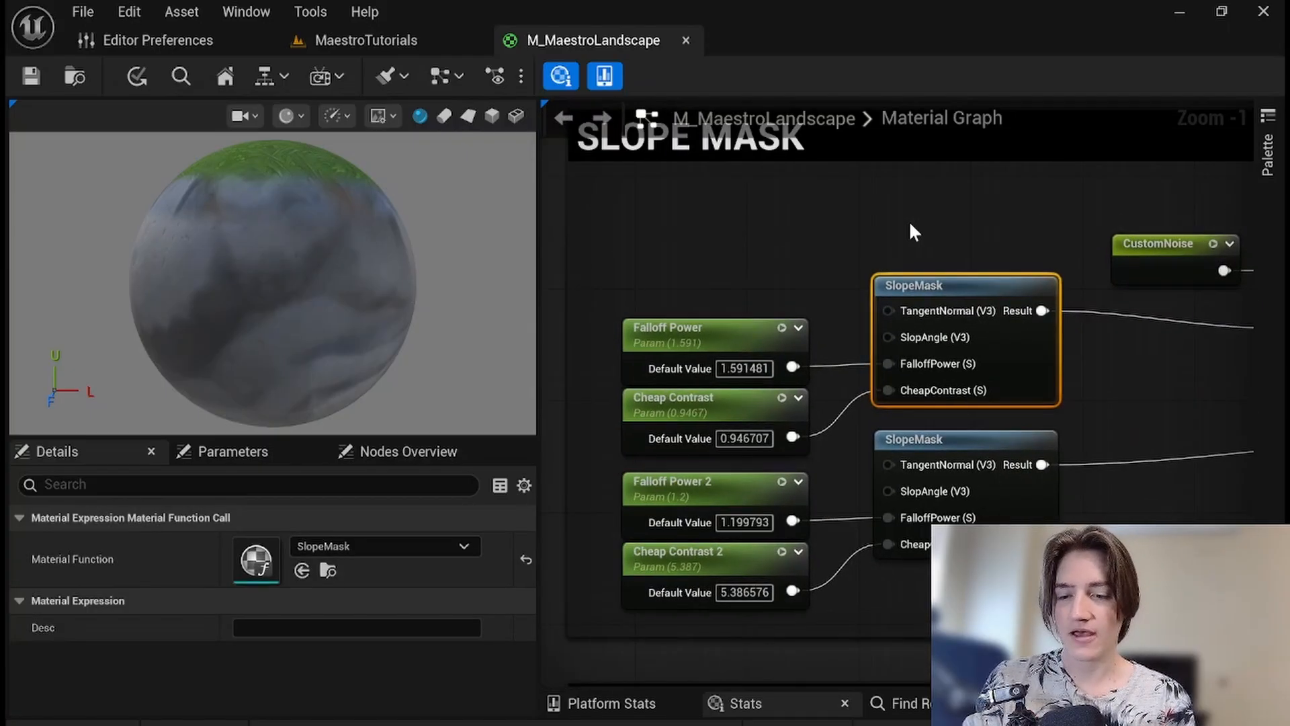
{"action": "left_click_drag", "start_coordinate": [687, 243], "coordinate": [949, 386]}
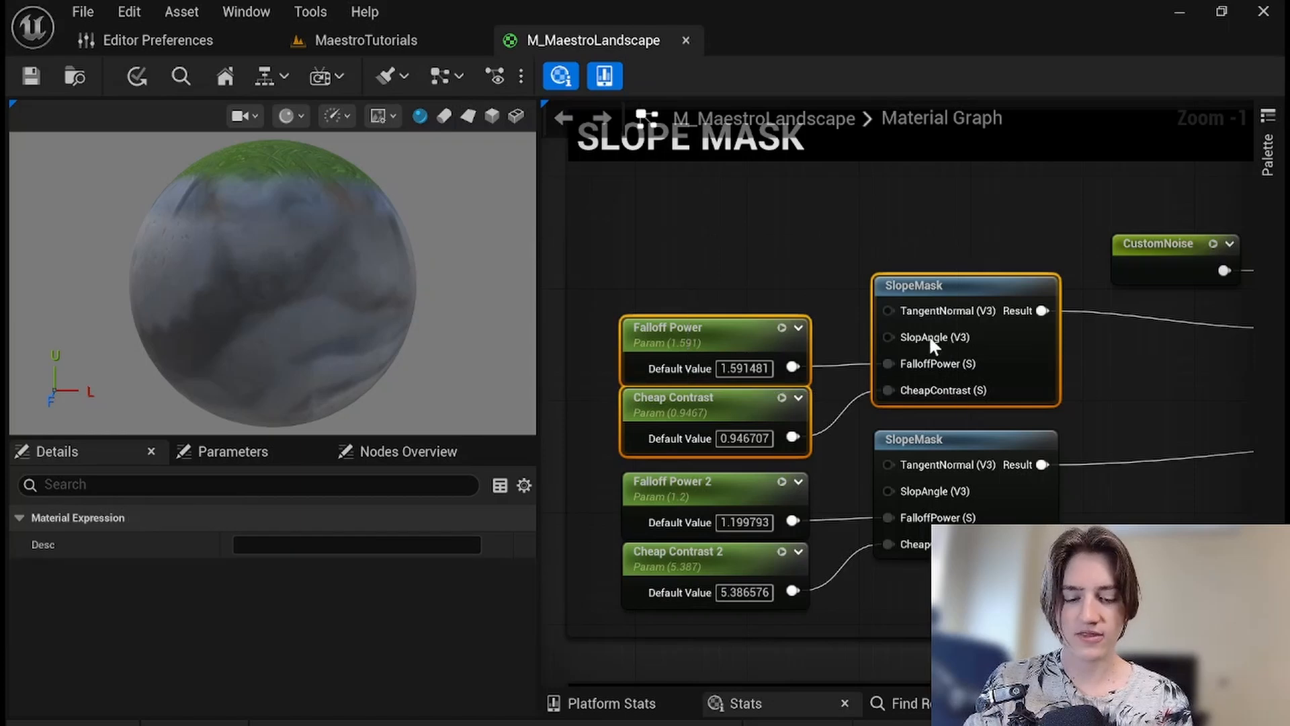
{"action": "left_click", "coordinate": [666, 277]}
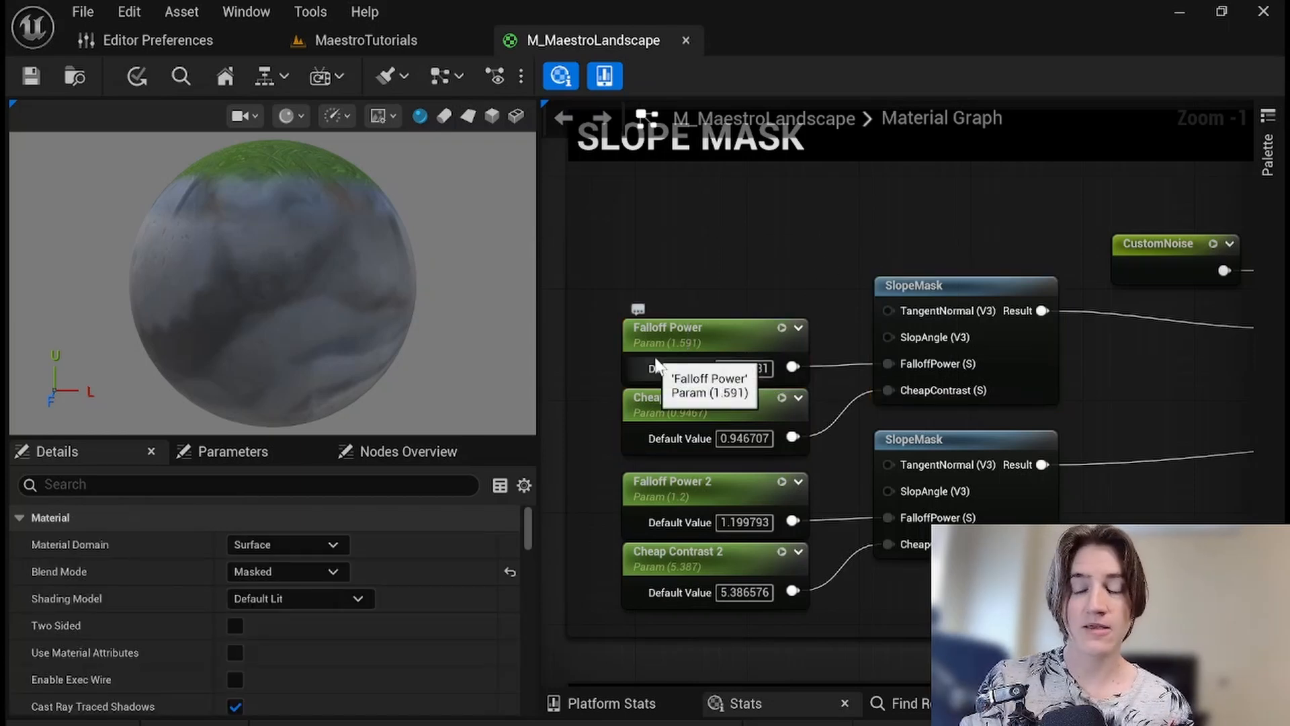
- Enlarge the PAINT - Default comment box to the left and downward to make room for more nodes
{"action": "scroll", "coordinate": [840, 376], "scroll_direction": "down", "scroll_amount": 2}
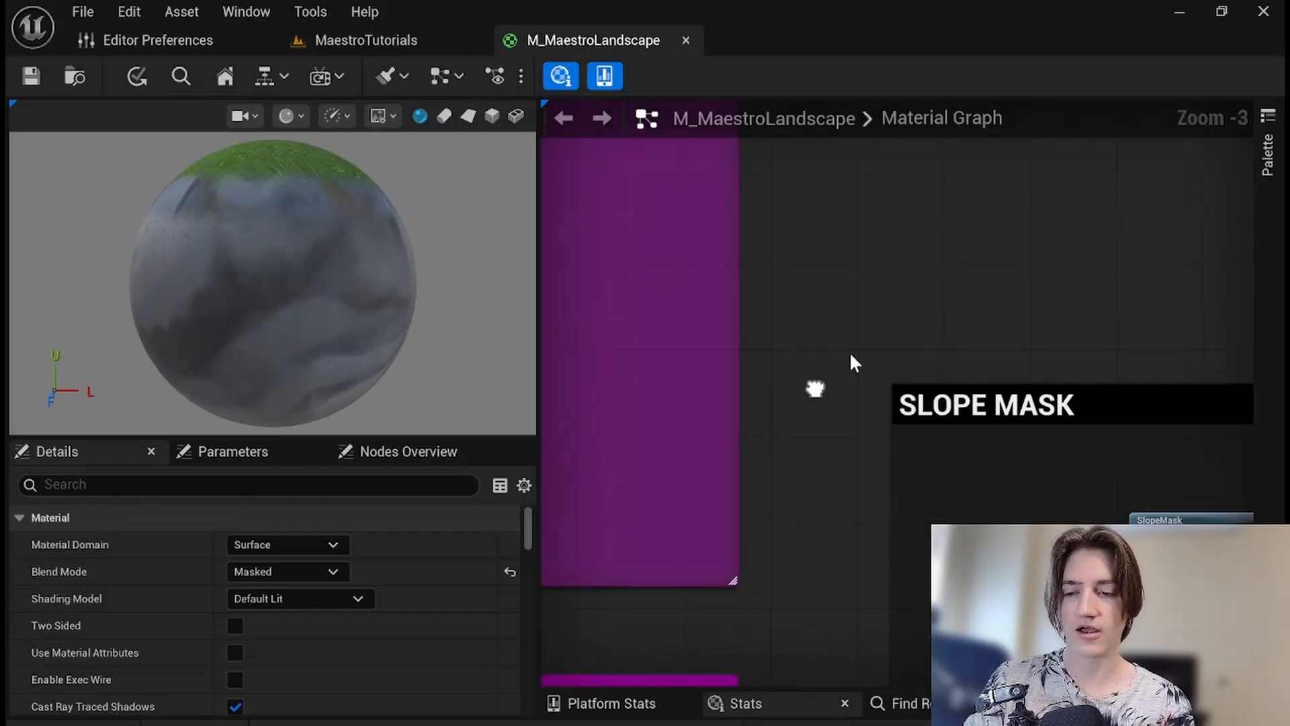
{"action": "scroll", "coordinate": [789, 279], "scroll_direction": "down", "scroll_amount": 3}
{"action": "right_click_drag", "start_coordinate": [795, 316], "coordinate": [1007, 443]}
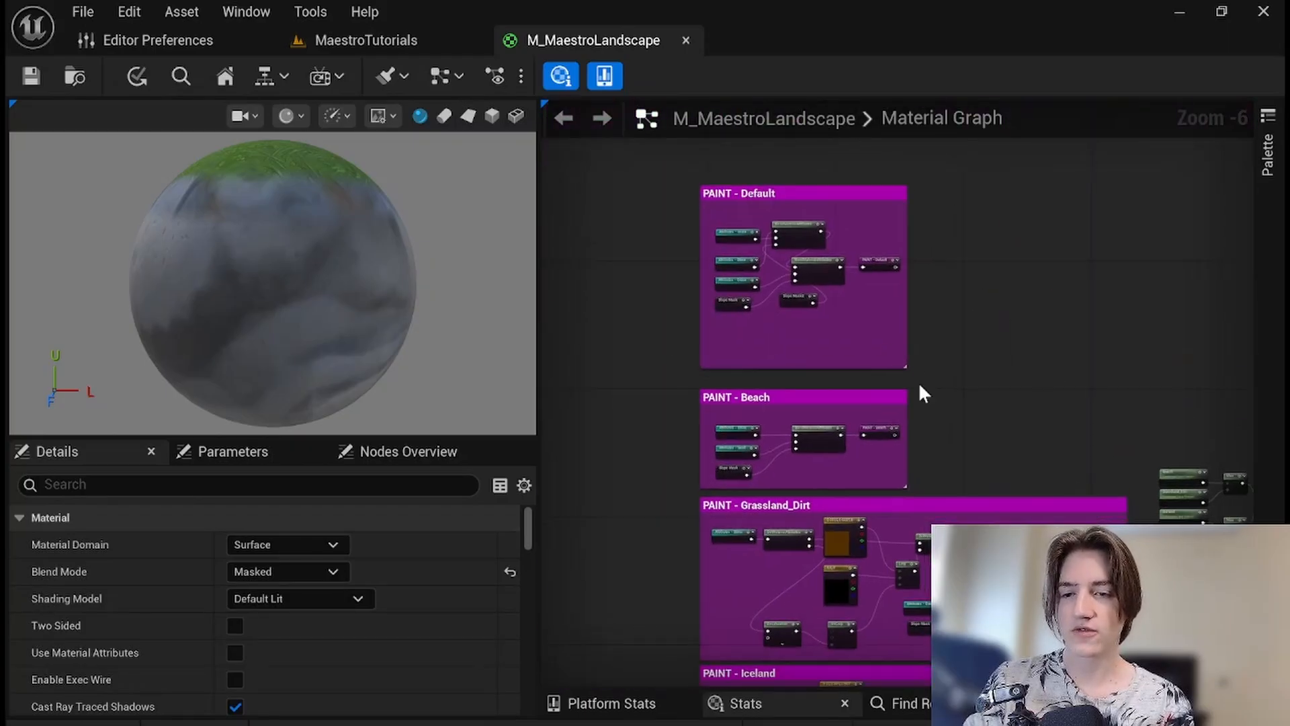
{"action": "scroll", "coordinate": [888, 339], "scroll_direction": "up", "scroll_amount": 3}
{"action": "right_click_drag", "start_coordinate": [837, 339], "coordinate": [1008, 425]}
{"action": "scroll", "coordinate": [1008, 426], "scroll_direction": "down", "scroll_amount": 1}
{"action": "mouse_move", "coordinate": [714, 401]}
{"action": "right_mouse_down"}
{"action": "mouse_move", "coordinate": [878, 366]}
{"action": "mouse_move", "coordinate": [789, 459]}
{"action": "right_mouse_up"}
{"action": "left_click_drag", "start_coordinate": [777, 446], "coordinate": [687, 453]}
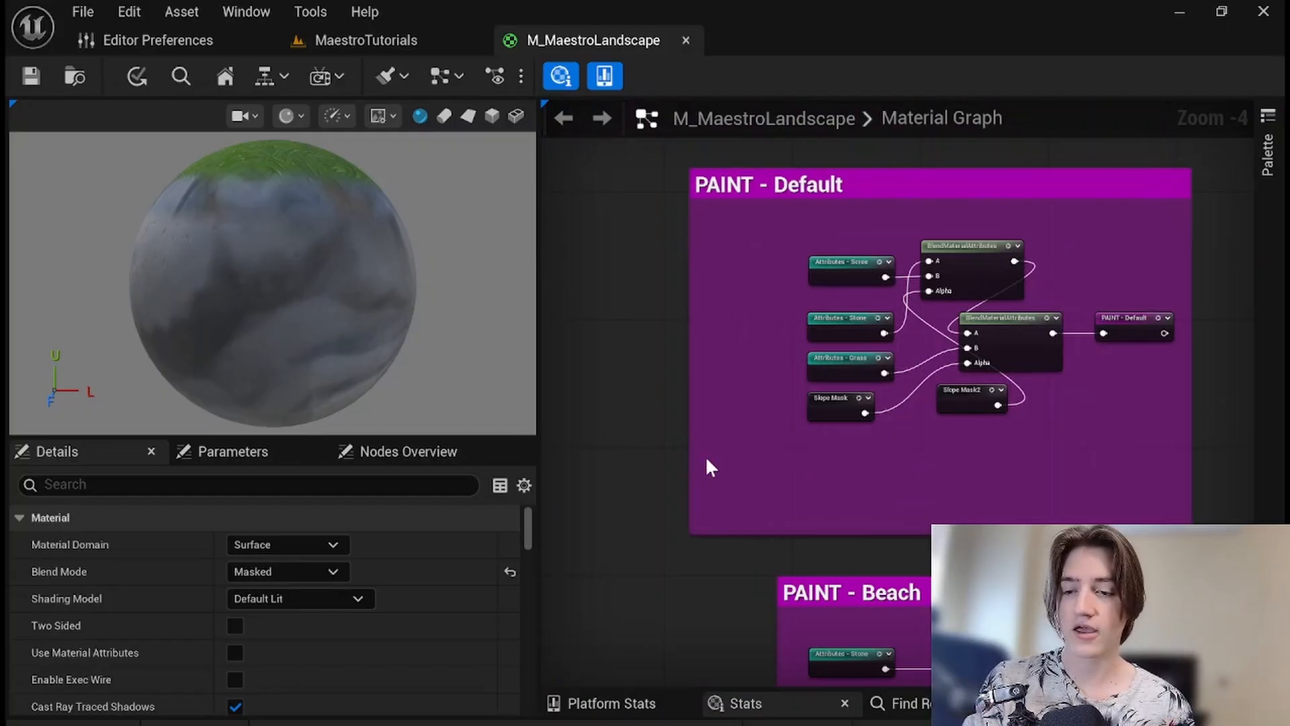
{"action": "scroll", "coordinate": [796, 462], "scroll_direction": "up", "scroll_amount": 1}
{"action": "mouse_move", "coordinate": [795, 461]}
{"action": "right_mouse_down"}
{"action": "mouse_move", "coordinate": [777, 377]}
{"action": "mouse_move", "coordinate": [685, 328]}
{"action": "right_mouse_up"}
{"action": "left_click_drag", "start_coordinate": [817, 415], "coordinate": [806, 458]}
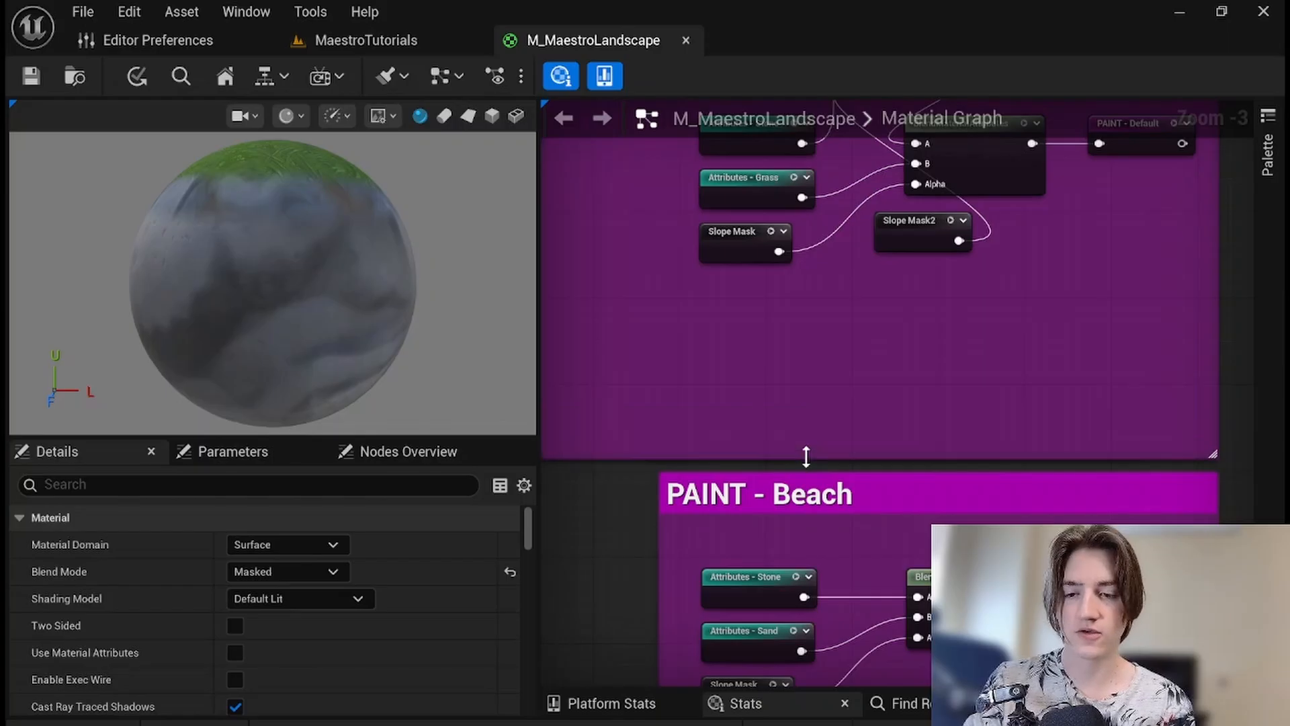
- Paste the copied SlopeMask, Falloff Power and Cheap Contrast nodes into the empty lower area of the PAINT - Default comment
{"action": "right_click_drag", "start_coordinate": [684, 365], "coordinate": [780, 403]}
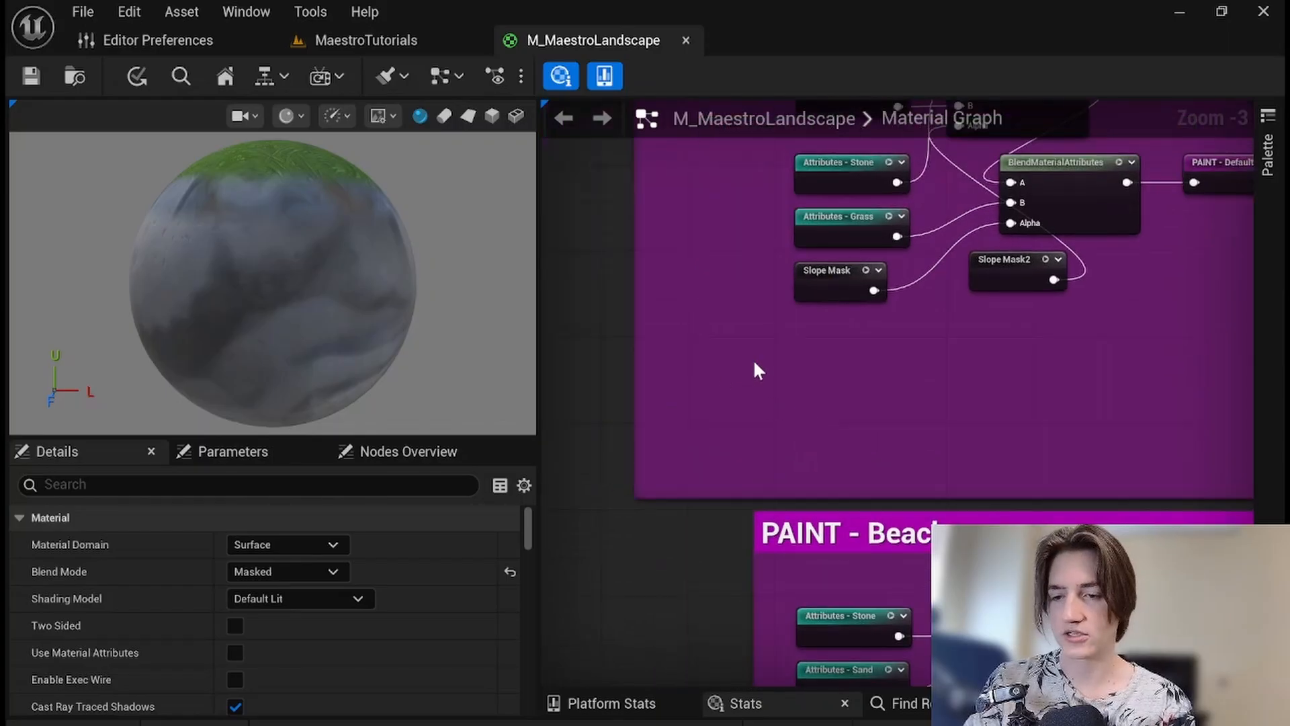
{"action": "key", "text": "ctrl+v"}
{"action": "left_click_drag", "start_coordinate": [901, 316], "coordinate": [965, 362]}
{"action": "scroll", "coordinate": [798, 405], "scroll_direction": "down", "scroll_amount": 4}
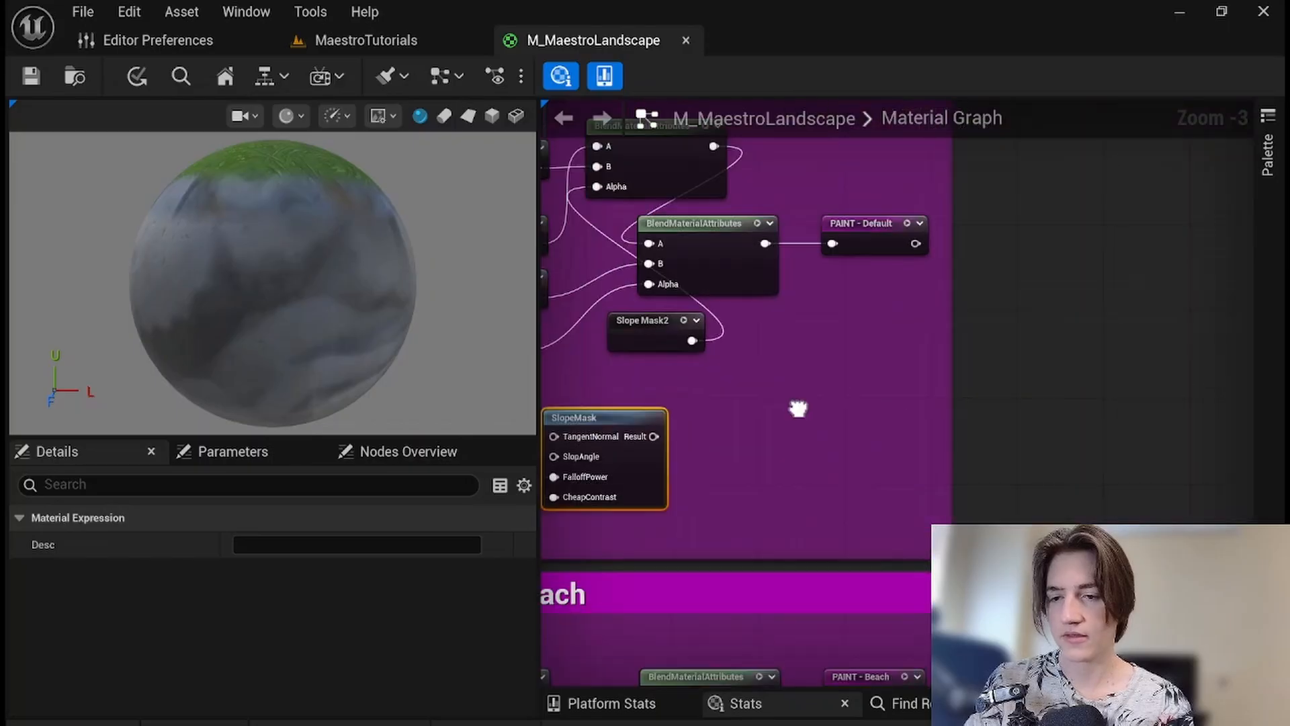
{"action": "scroll", "coordinate": [815, 409], "scroll_direction": "up", "scroll_amount": 2}
{"action": "left_click", "coordinate": [807, 402]}
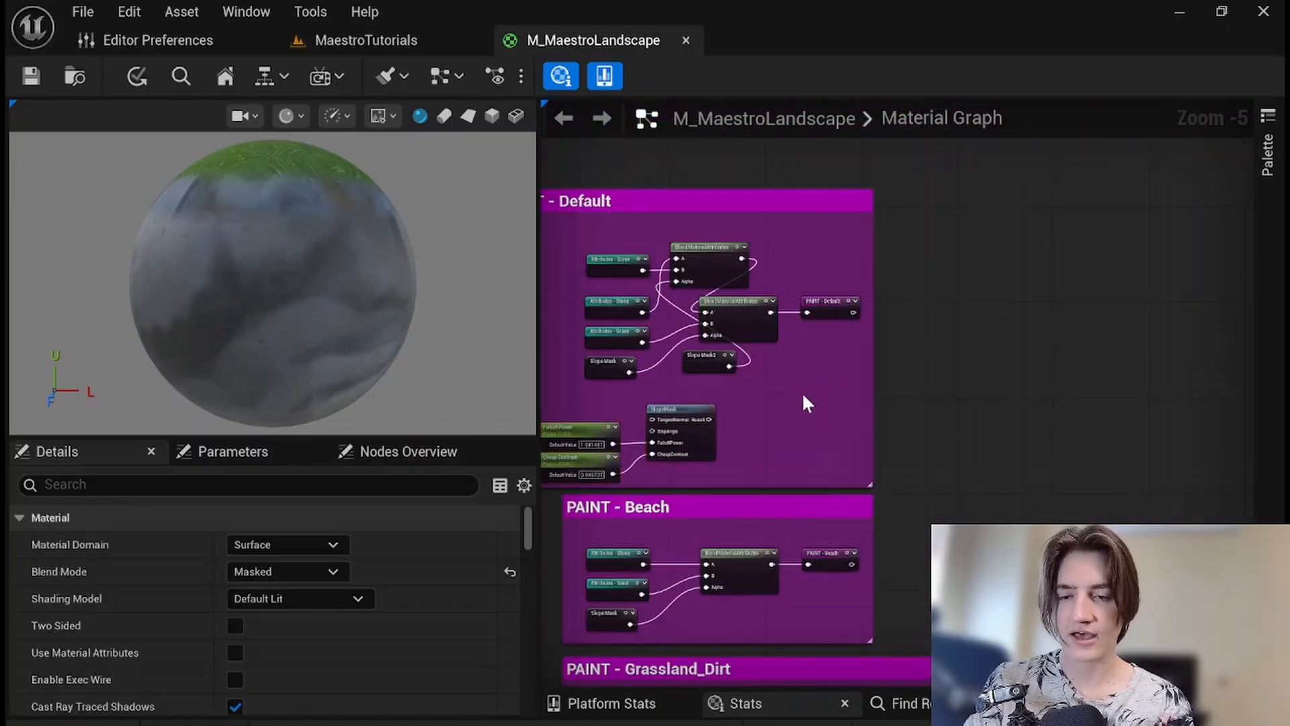
{"action": "right_click_drag", "start_coordinate": [807, 403], "coordinate": [842, 389]}
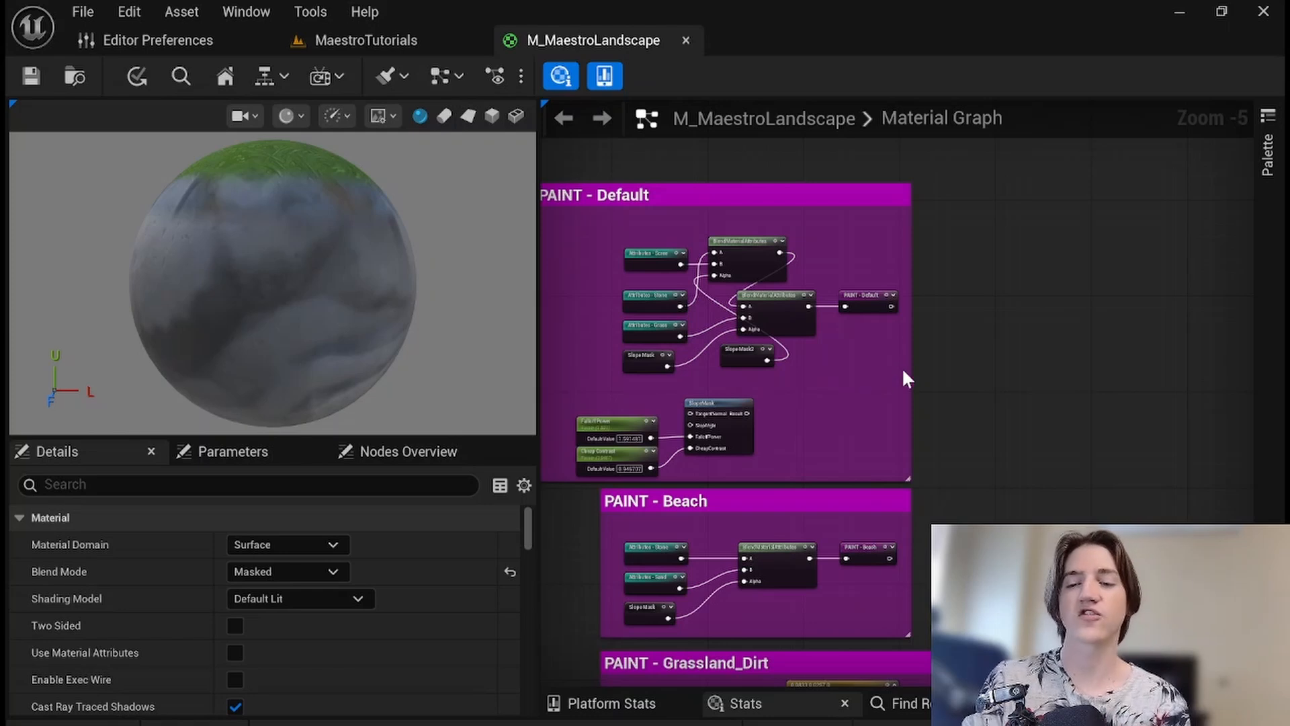
- Widen the PAINT - Default comment and shift the final BlendMaterialAttributes, PAINT - Default and Slope Mask2 nodes to the right
{"action": "left_click_drag", "start_coordinate": [909, 368], "coordinate": [1143, 396]}
{"action": "scroll", "coordinate": [870, 346], "scroll_direction": "up", "scroll_amount": 2}
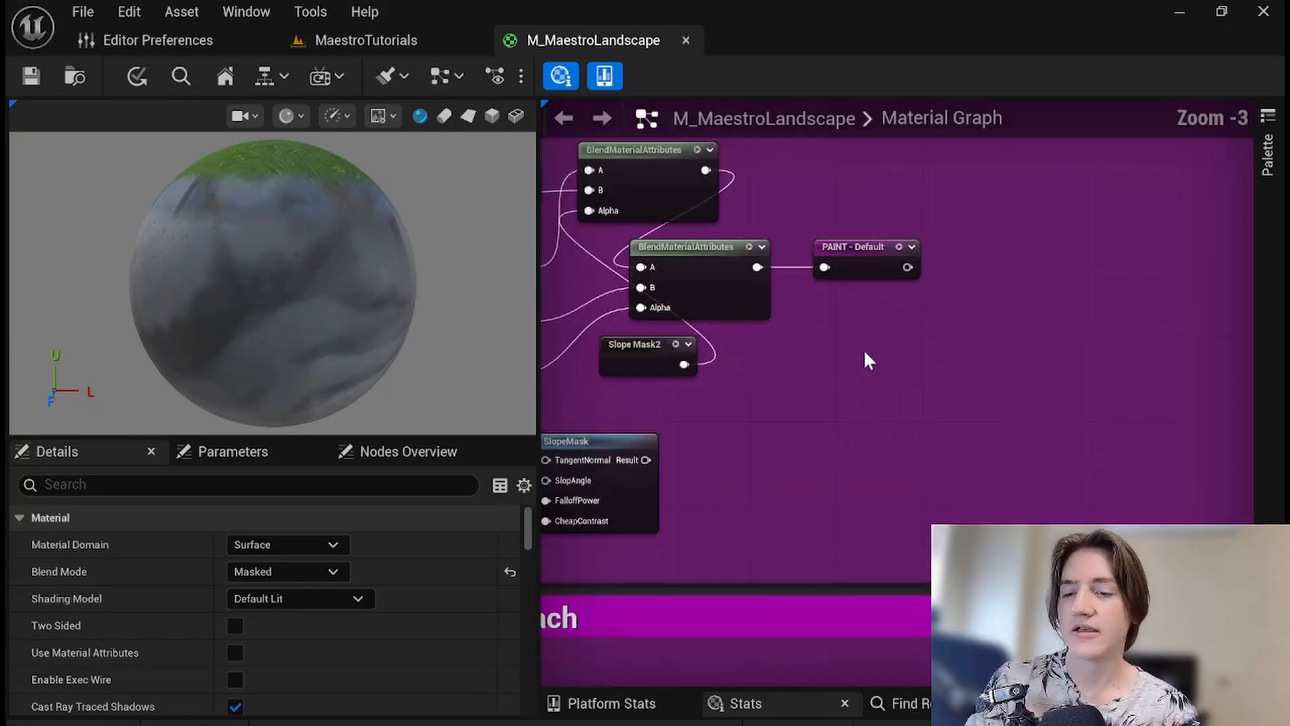
{"action": "right_click_drag", "start_coordinate": [793, 329], "coordinate": [870, 380]}
{"action": "left_click_drag", "start_coordinate": [670, 325], "coordinate": [844, 422]}
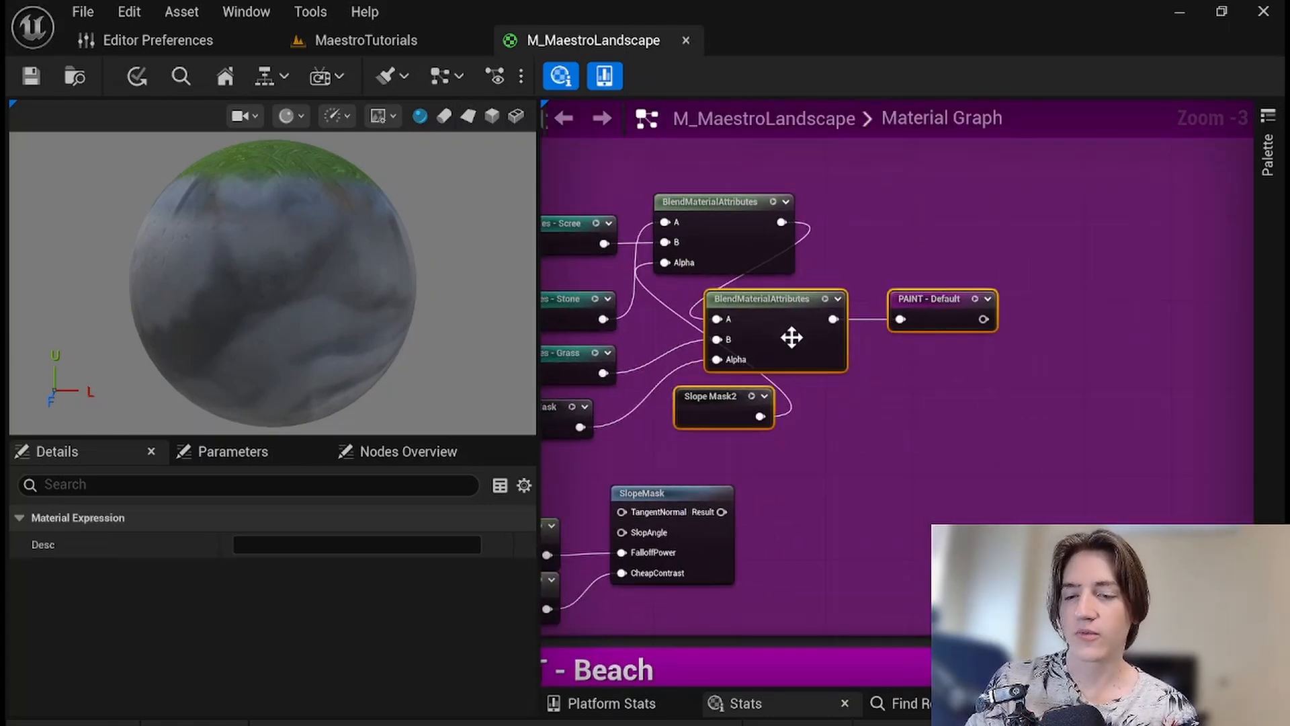
{"action": "mouse_move", "coordinate": [786, 317]}
{"action": "left_mouse_down"}
{"action": "mouse_move", "coordinate": [944, 365]}
{"action": "mouse_move", "coordinate": [976, 389]}
{"action": "left_mouse_up"}
- Reposition the Slope Mask2 node to the left of the Attributes - Scree node
{"action": "left_click", "coordinate": [896, 383]}
{"action": "left_click_drag", "start_coordinate": [916, 474], "coordinate": [700, 331]}
{"action": "right_click_drag", "start_coordinate": [700, 332], "coordinate": [942, 357]}
{"action": "left_click_drag", "start_coordinate": [942, 358], "coordinate": [654, 280]}
{"action": "mouse_move", "coordinate": [655, 280]}
{"action": "right_mouse_down"}
{"action": "mouse_move", "coordinate": [663, 308]}
{"action": "mouse_move", "coordinate": [842, 332]}
{"action": "mouse_move", "coordinate": [882, 294]}
{"action": "right_mouse_up"}
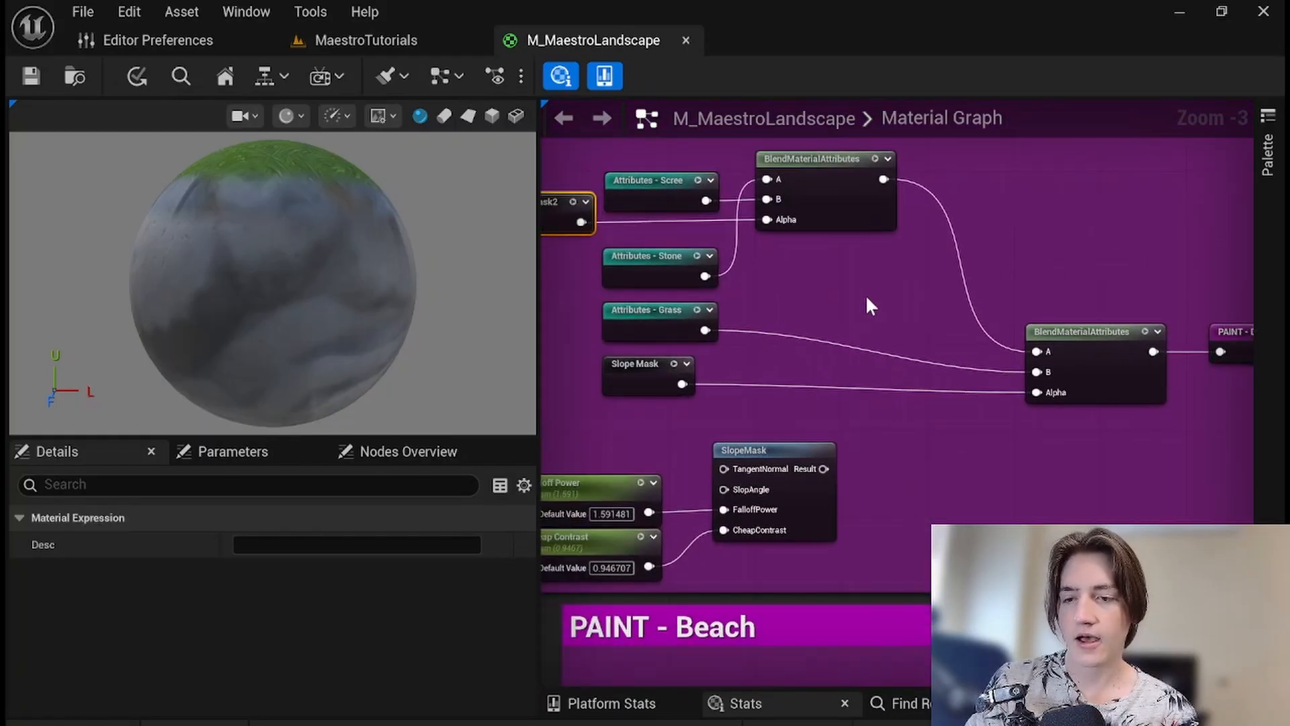
- Add a GetMaterialAttributes node fed by the output of the Scree and Stone BlendMaterialAttributes node
{"action": "left_click_drag", "start_coordinate": [880, 180], "coordinate": [892, 275]}
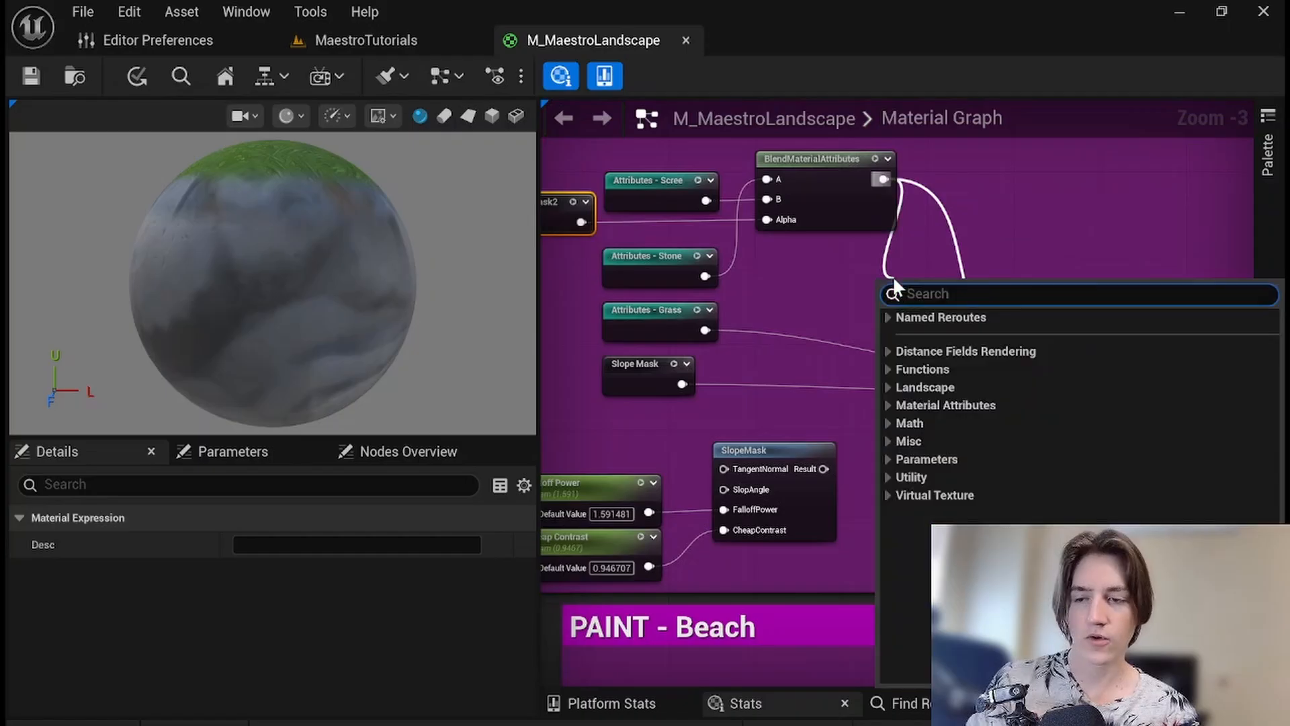
{"action": "type", "text": "break"}
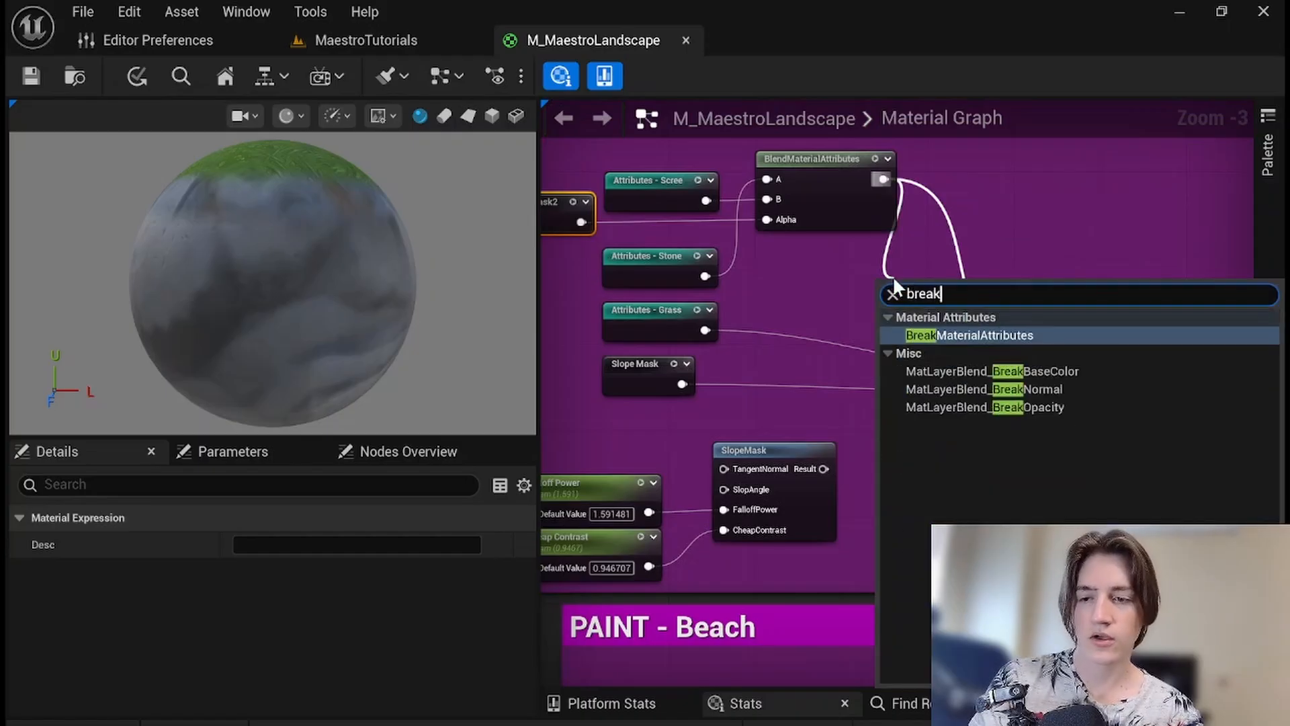
{"action": "left_click_drag", "start_coordinate": [961, 299], "coordinate": [823, 285]}
{"action": "type", "text": "get"}
{"action": "left_click", "coordinate": [982, 336]}
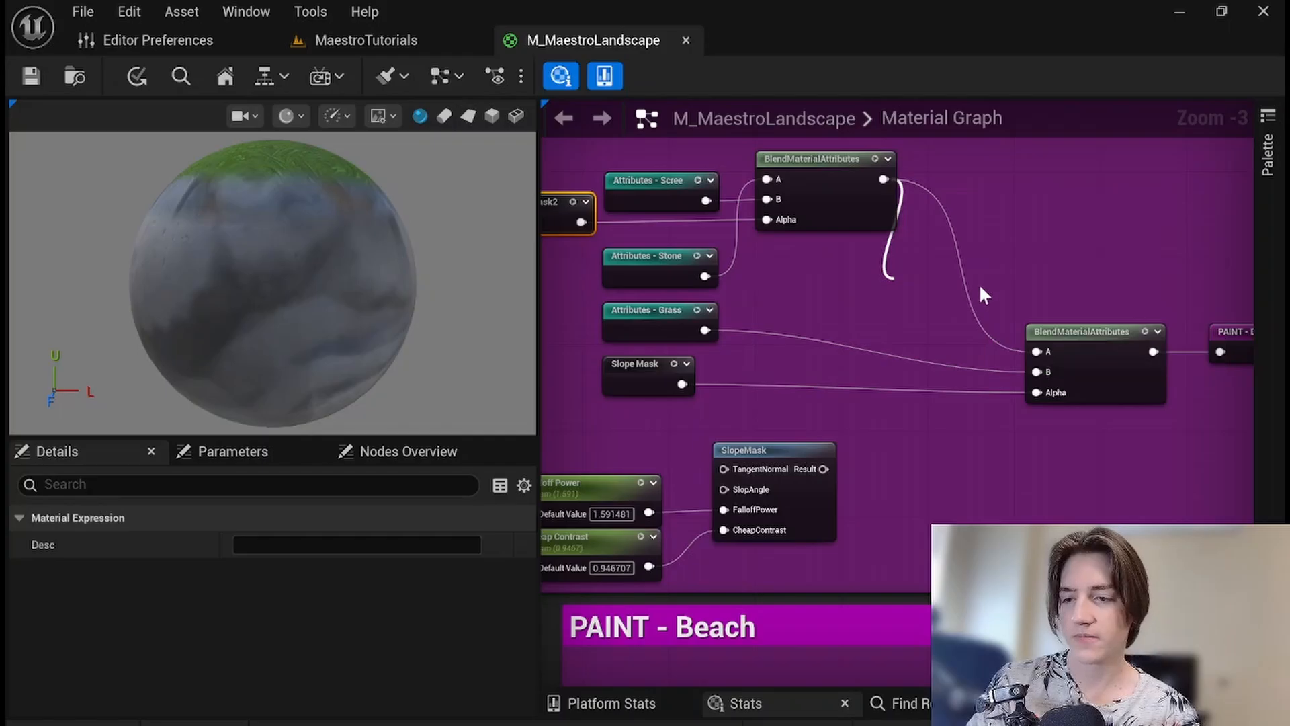
{"action": "left_click_drag", "start_coordinate": [931, 283], "coordinate": [902, 267]}
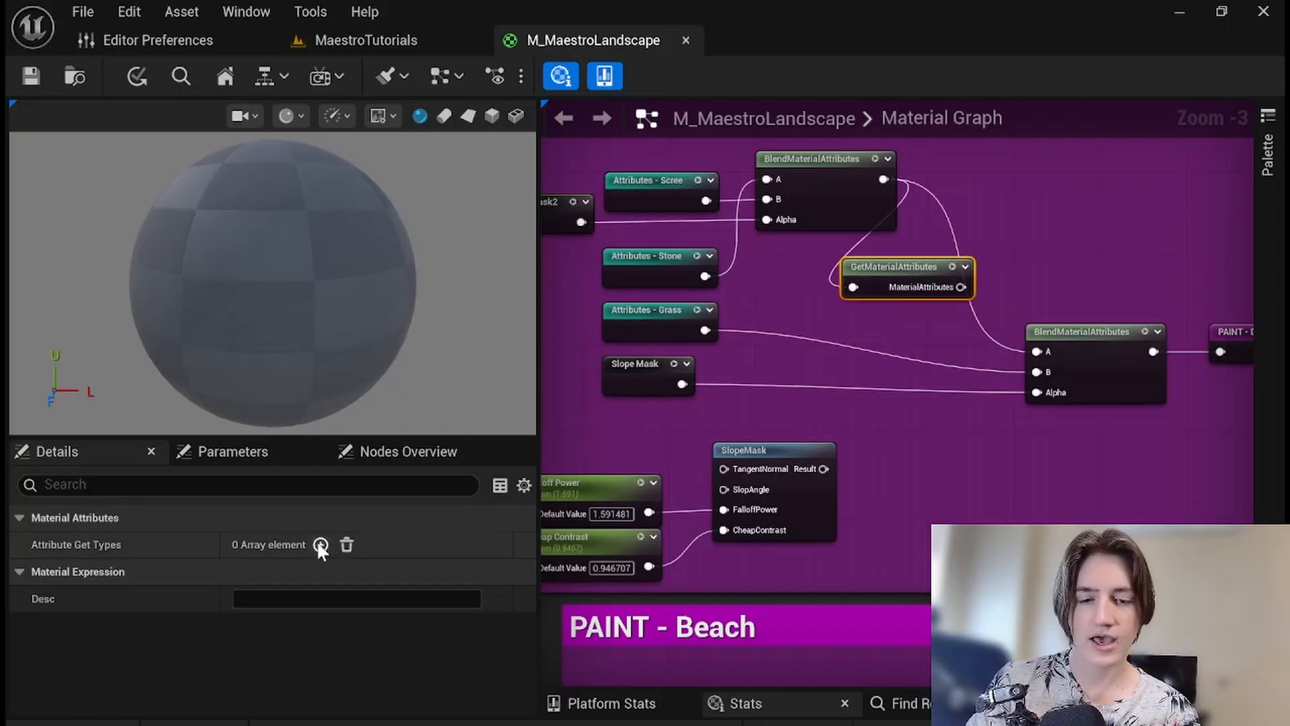
- Add one attribute get type to the GetMaterialAttributes node, set it to Normal, and nudge the node into place
{"action": "left_click", "coordinate": [320, 544]}
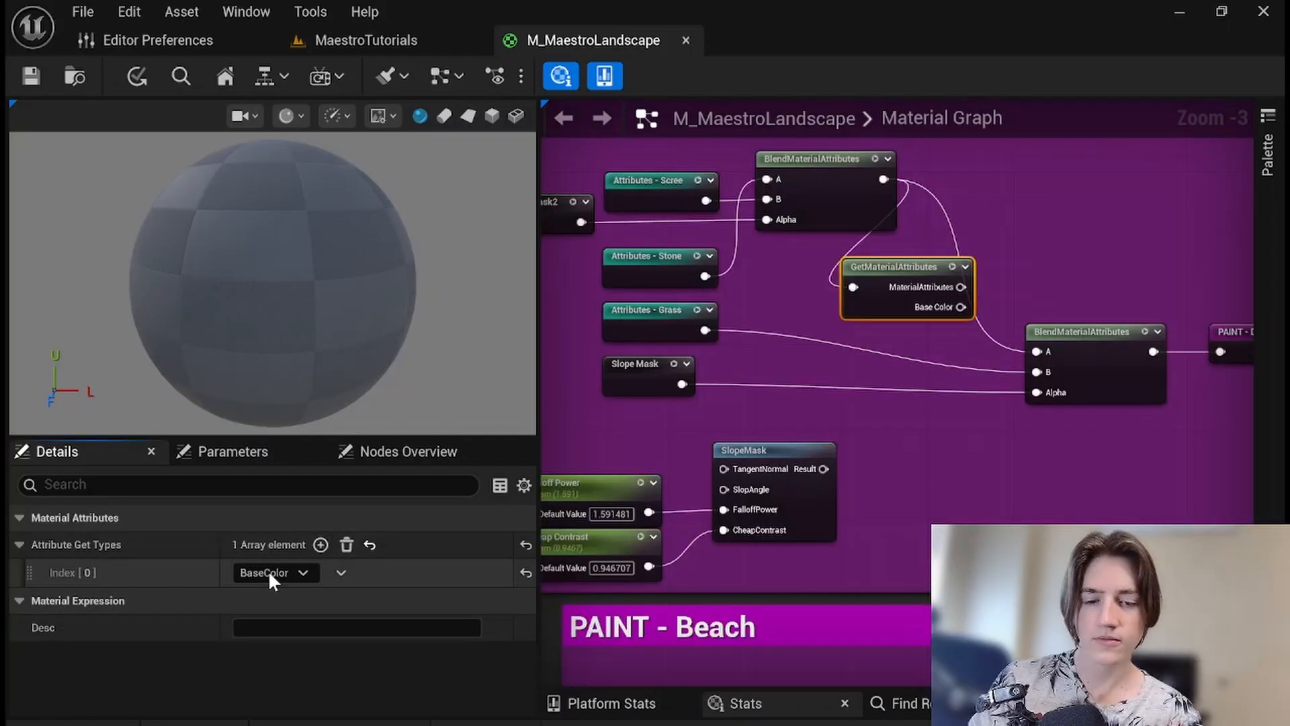
{"action": "left_click", "coordinate": [267, 572]}
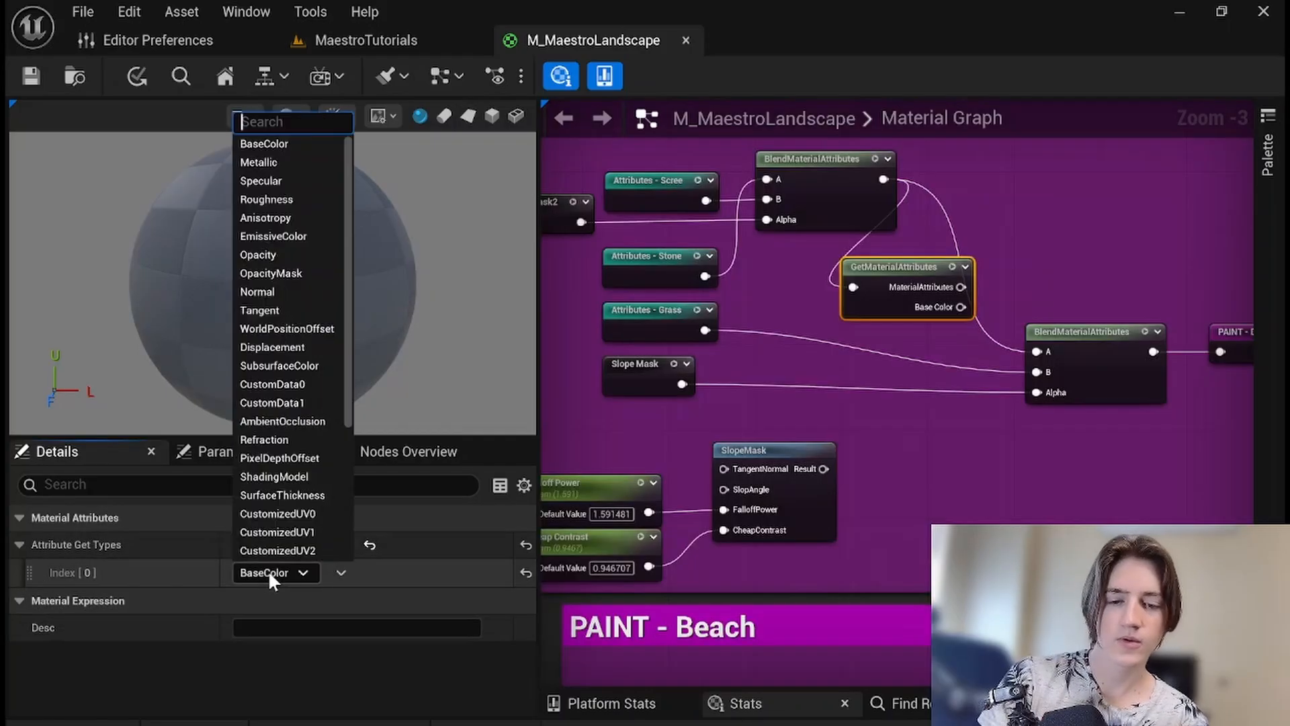
{"action": "type", "text": "noram"}
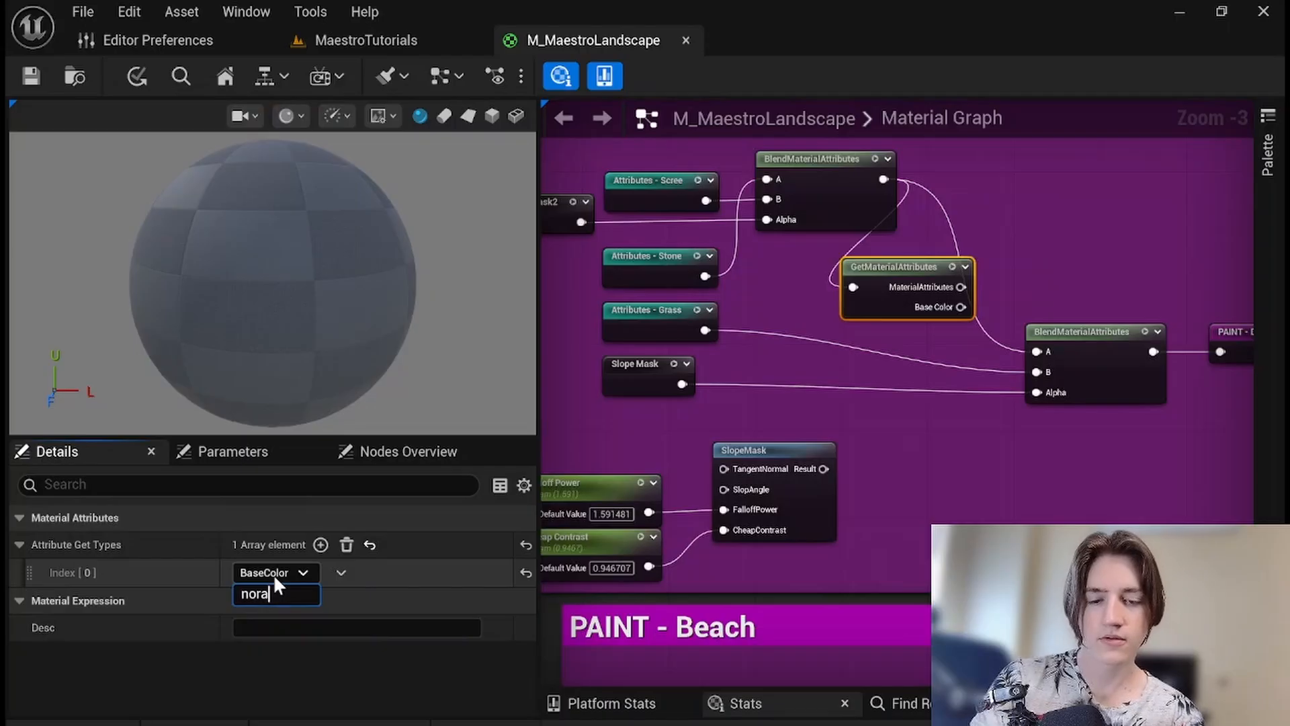
{"action": "key", "text": "BackSpace"}
{"action": "type", "text": "mal"}
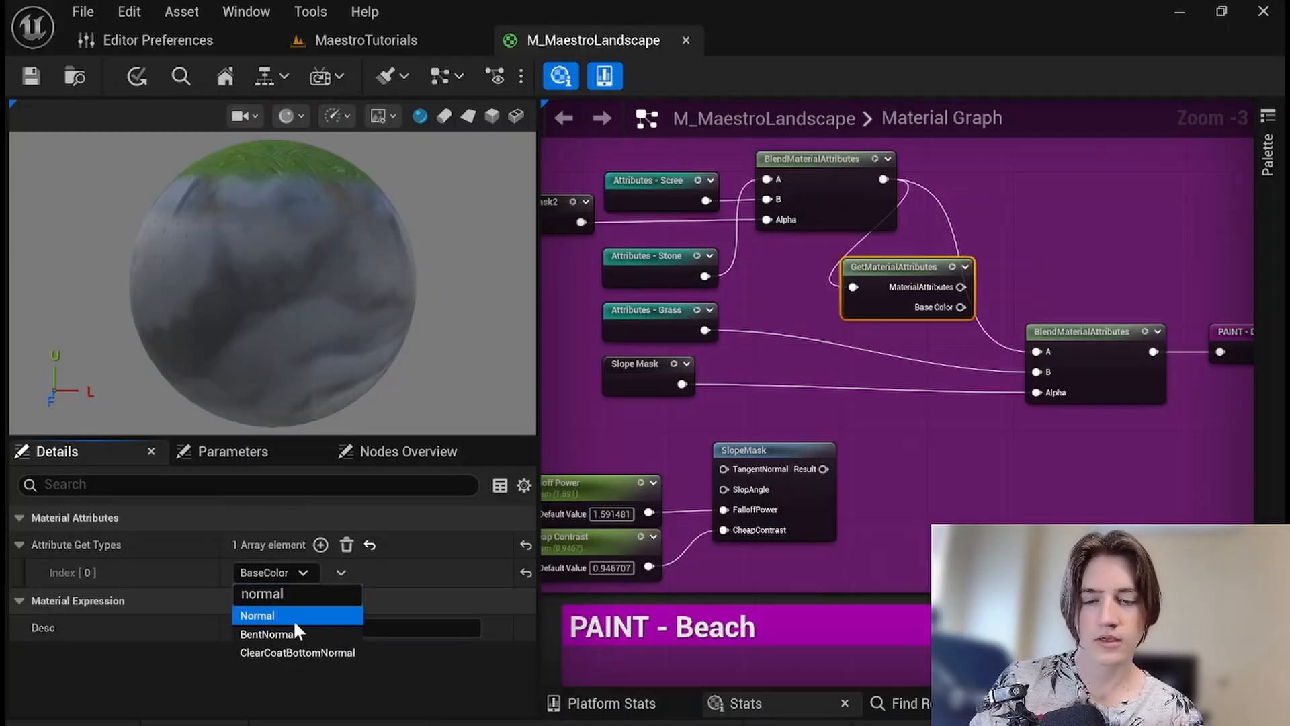
{"action": "left_click", "coordinate": [293, 621]}
{"action": "left_click", "coordinate": [915, 344]}
{"action": "right_click_drag", "start_coordinate": [921, 343], "coordinate": [854, 302]}
{"action": "left_click_drag", "start_coordinate": [842, 230], "coordinate": [852, 218]}
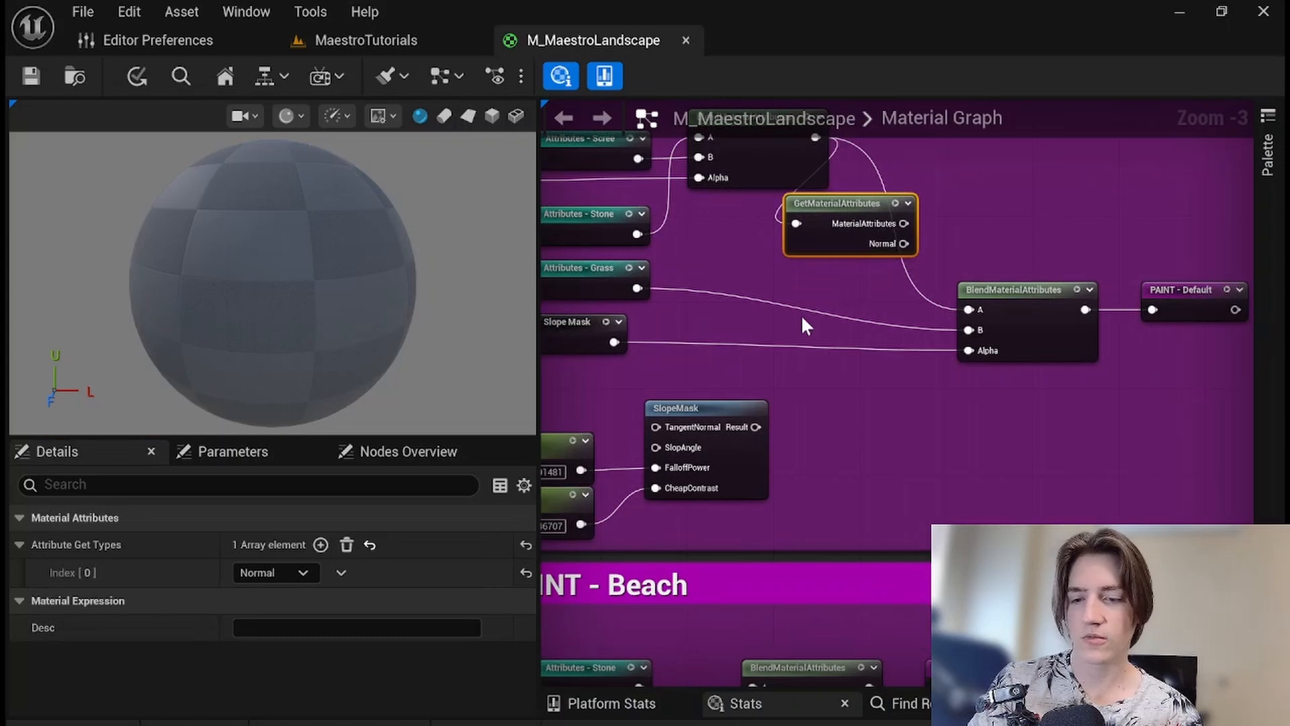
{"action": "right_click_drag", "start_coordinate": [801, 315], "coordinate": [856, 311]}
{"action": "left_click", "coordinate": [867, 304]}
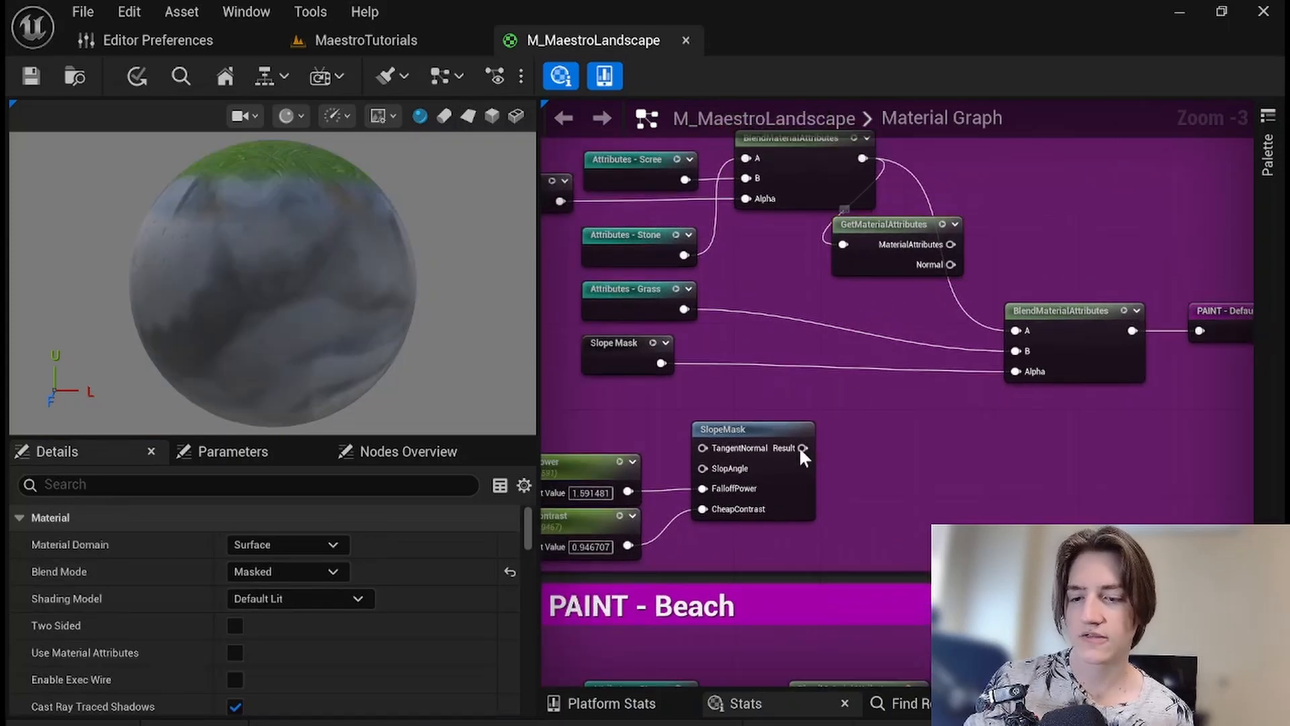
- Wire the GetMaterialAttributes Normal into the pasted SlopeMask's TangentNormal and the SlopeMask Result into the final BlendMaterialAttributes Alpha
{"action": "right_click_drag", "start_coordinate": [739, 409], "coordinate": [795, 420]}
{"action": "left_click_drag", "start_coordinate": [576, 430], "coordinate": [830, 560]}
{"action": "left_click_drag", "start_coordinate": [828, 441], "coordinate": [948, 451]}
{"action": "left_click_drag", "start_coordinate": [1006, 274], "coordinate": [941, 456]}
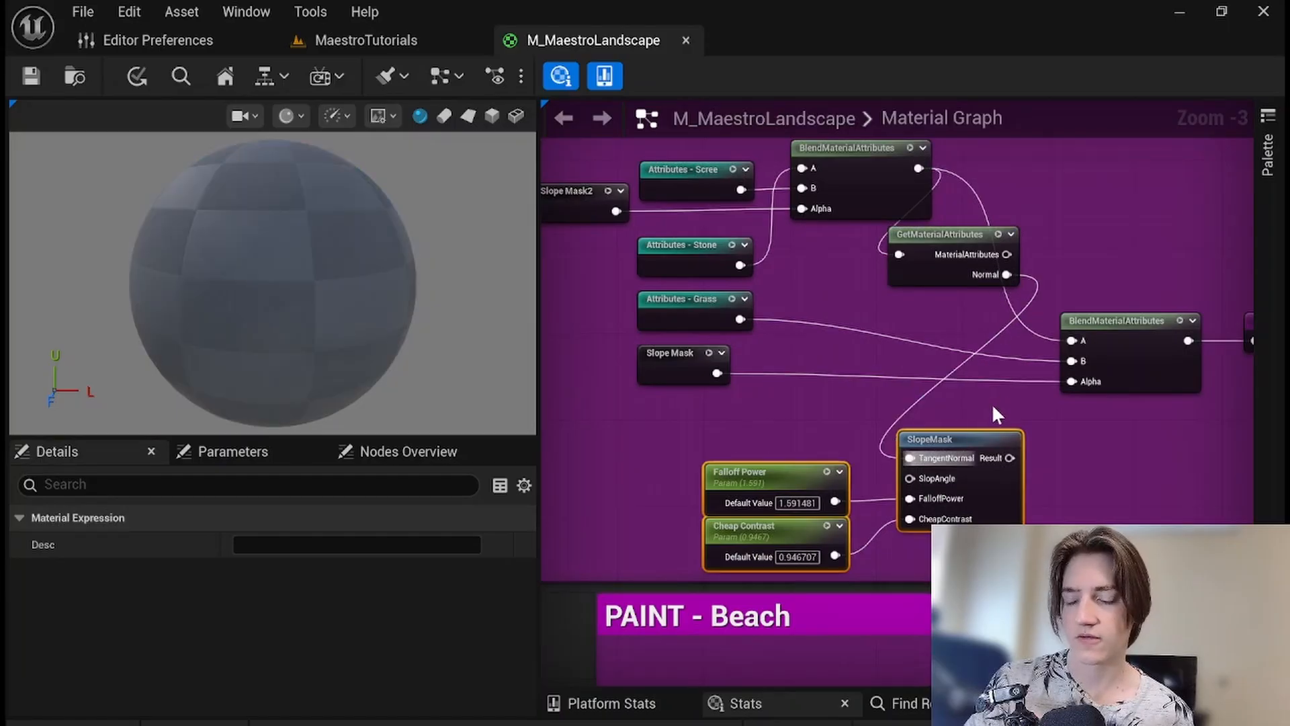
{"action": "left_click", "coordinate": [992, 407]}
{"action": "right_click_drag", "start_coordinate": [991, 407], "coordinate": [908, 424]}
{"action": "left_click_drag", "start_coordinate": [924, 474], "coordinate": [1000, 403]}
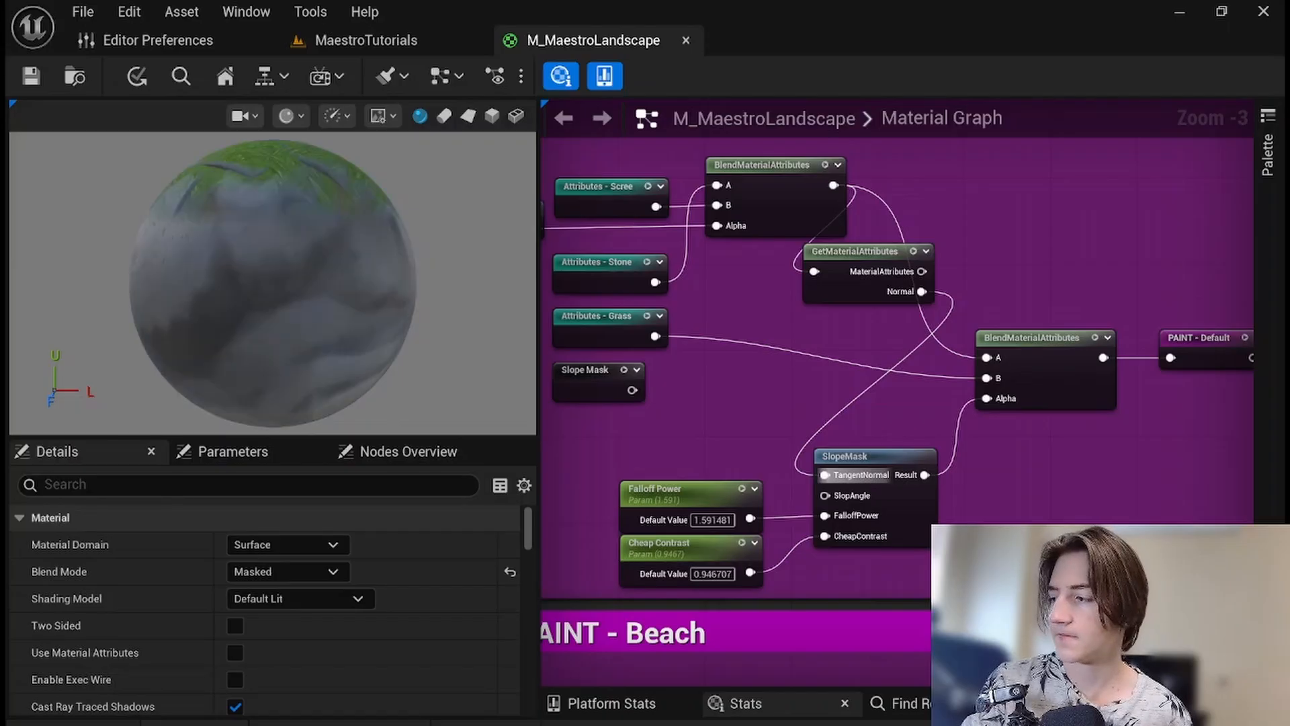
- Examine from several angles how grass and stone blend along the rock normals on the sphere preview
{"action": "left_click_drag", "start_coordinate": [215, 252], "coordinate": [289, 289]}
{"action": "scroll", "coordinate": [269, 242], "scroll_direction": "up", "scroll_amount": 1}
{"action": "left_click_drag", "start_coordinate": [269, 242], "coordinate": [289, 249]}
{"action": "left_click_drag", "start_coordinate": [216, 227], "coordinate": [350, 231]}
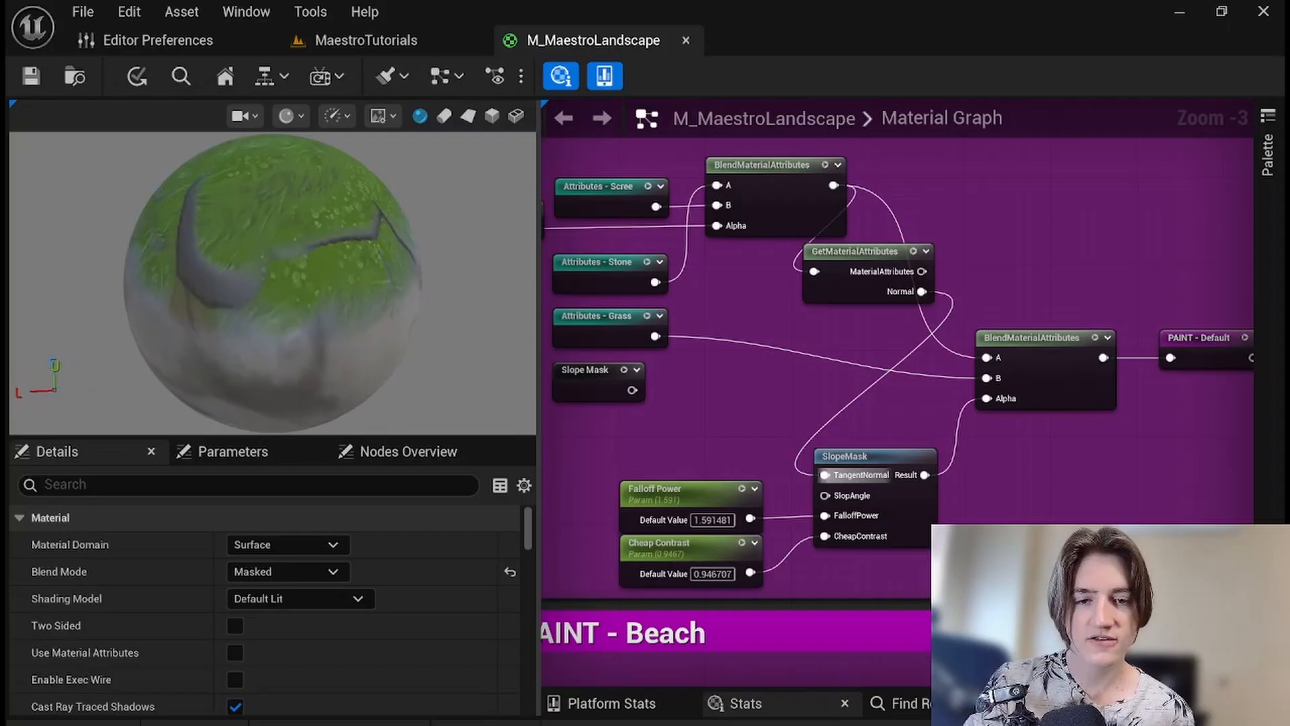
{"action": "left_click_drag", "start_coordinate": [216, 227], "coordinate": [210, 188]}
{"action": "left_click_drag", "start_coordinate": [362, 208], "coordinate": [354, 201]}
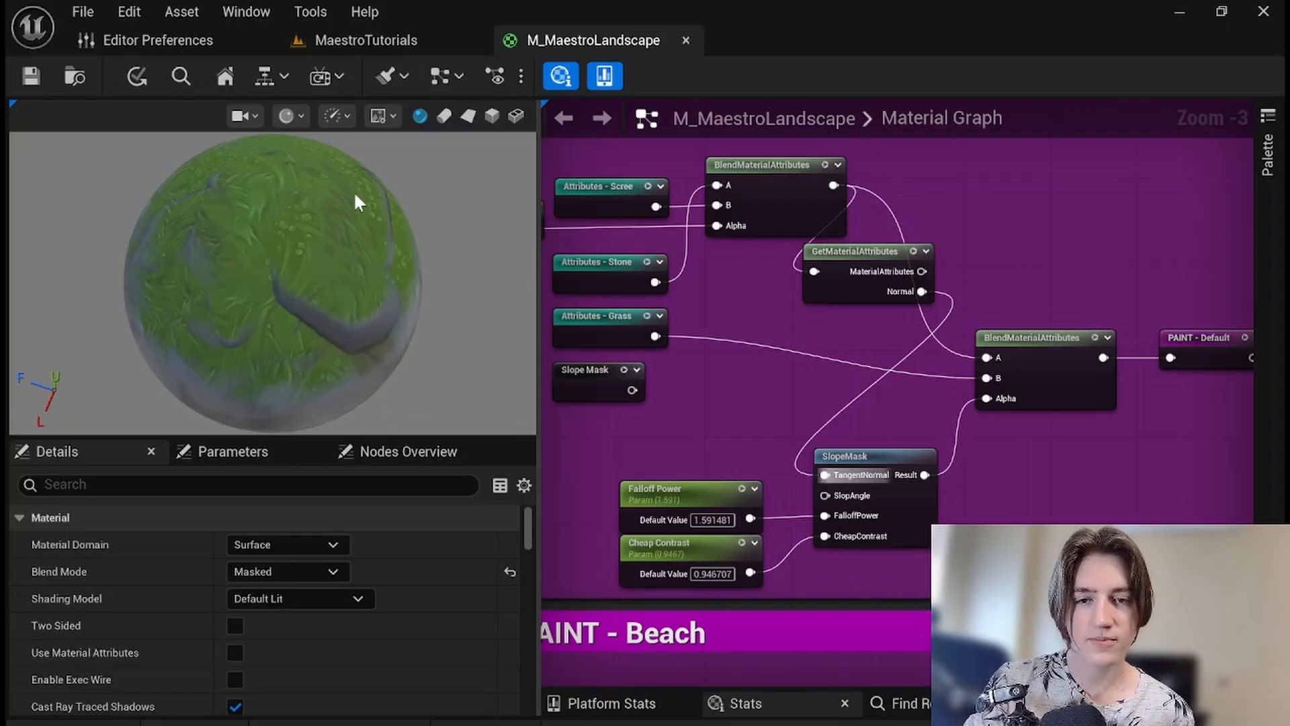
{"action": "scroll", "coordinate": [354, 201], "scroll_direction": "down", "scroll_amount": 1}
- Inspect the slope blend on the cube preview mesh and return the preview to the sphere
{"action": "left_click", "coordinate": [491, 116]}
{"action": "left_click_drag", "start_coordinate": [309, 245], "coordinate": [237, 242]}
{"action": "scroll", "coordinate": [309, 245], "scroll_direction": "up", "scroll_amount": 4}
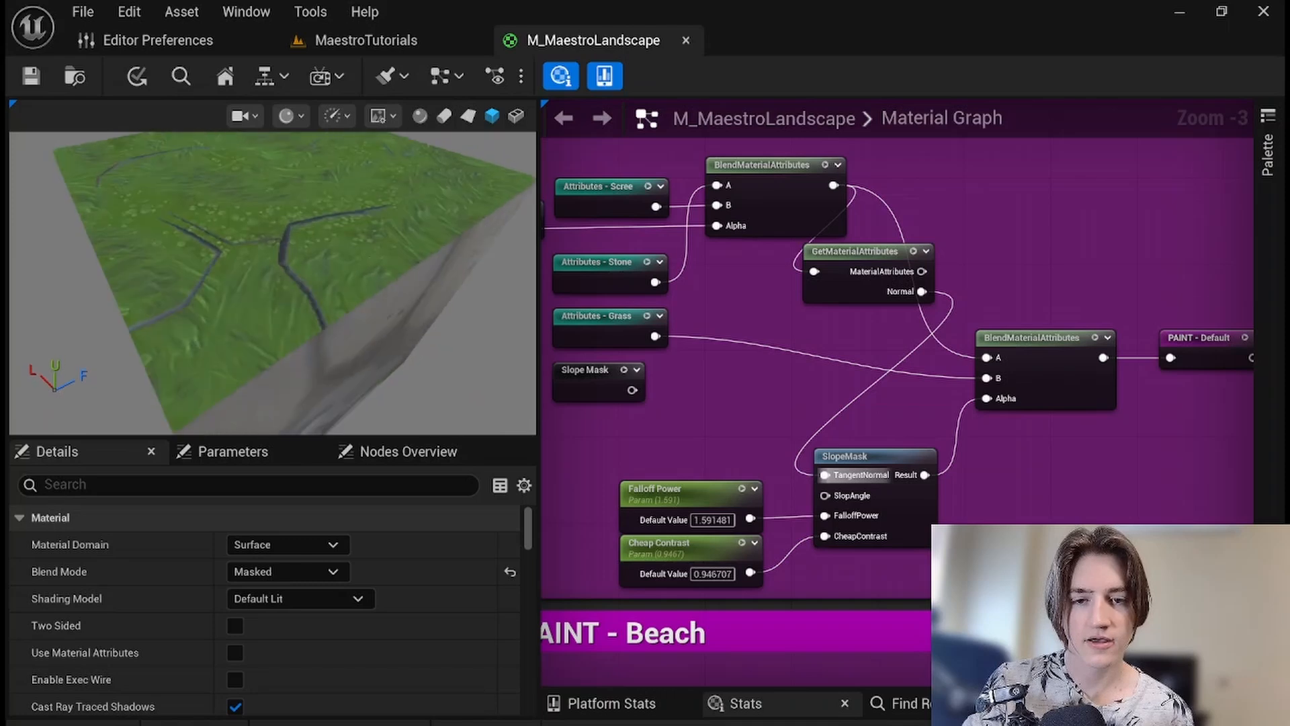
{"action": "left_click_drag", "start_coordinate": [305, 266], "coordinate": [276, 238]}
{"action": "right_click_drag", "start_coordinate": [276, 238], "coordinate": [457, 184]}
{"action": "left_click", "coordinate": [420, 116]}
{"action": "mouse_move", "coordinate": [340, 309]}
{"action": "left_mouse_down"}
{"action": "mouse_move", "coordinate": [272, 299]}
{"action": "mouse_move", "coordinate": [318, 309]}
{"action": "left_mouse_up"}
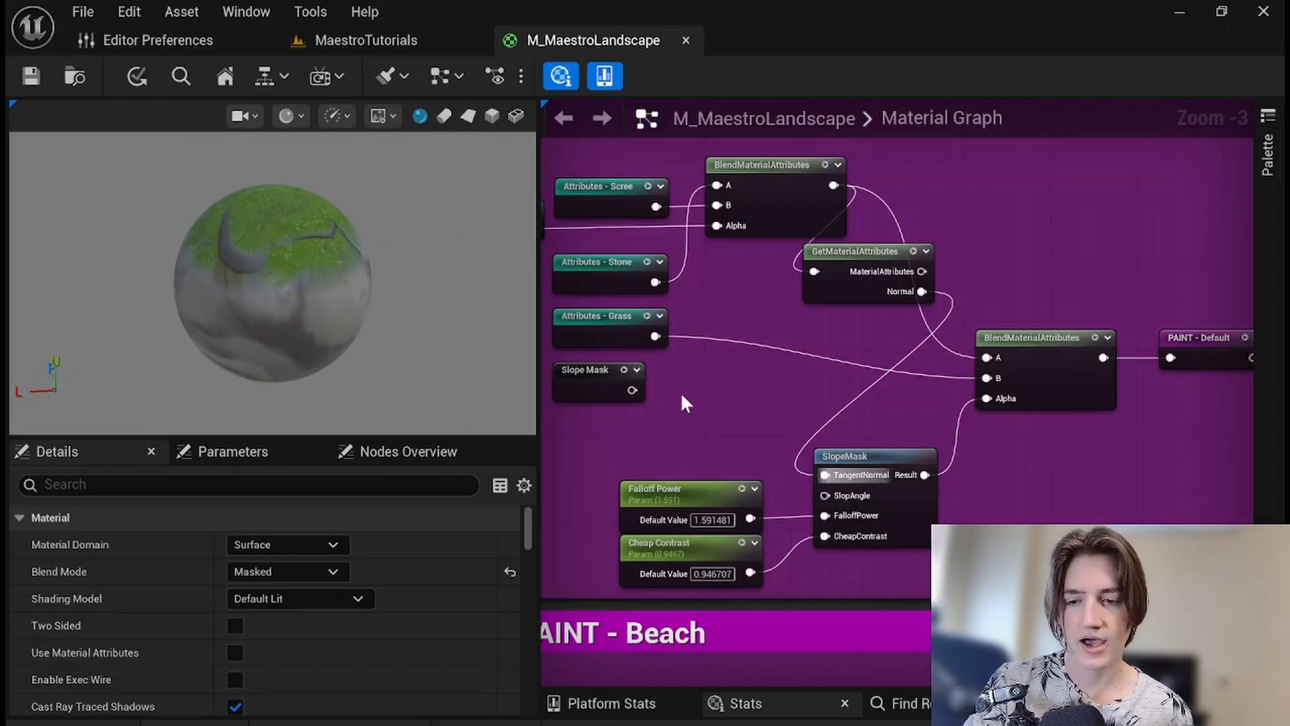
- Move the SlopeMask node and its Falloff Power and Cheap Contrast parameters left, making room before the final BlendMaterialAttributes
{"action": "right_click_drag", "start_coordinate": [737, 418], "coordinate": [850, 370]}
{"action": "left_click_drag", "start_coordinate": [307, 281], "coordinate": [307, 310]}
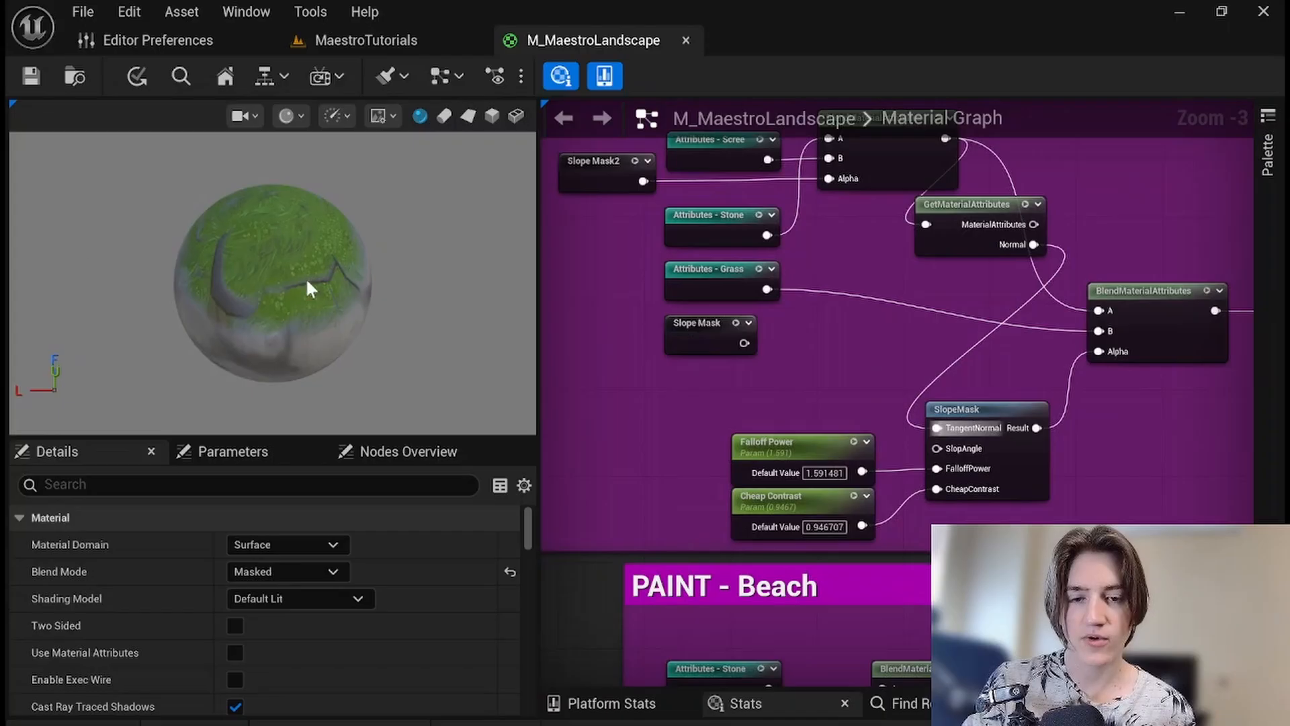
{"action": "right_click_drag", "start_coordinate": [751, 388], "coordinate": [810, 363]}
{"action": "left_click_drag", "start_coordinate": [735, 386], "coordinate": [991, 463]}
{"action": "left_click_drag", "start_coordinate": [1054, 384], "coordinate": [859, 384]}
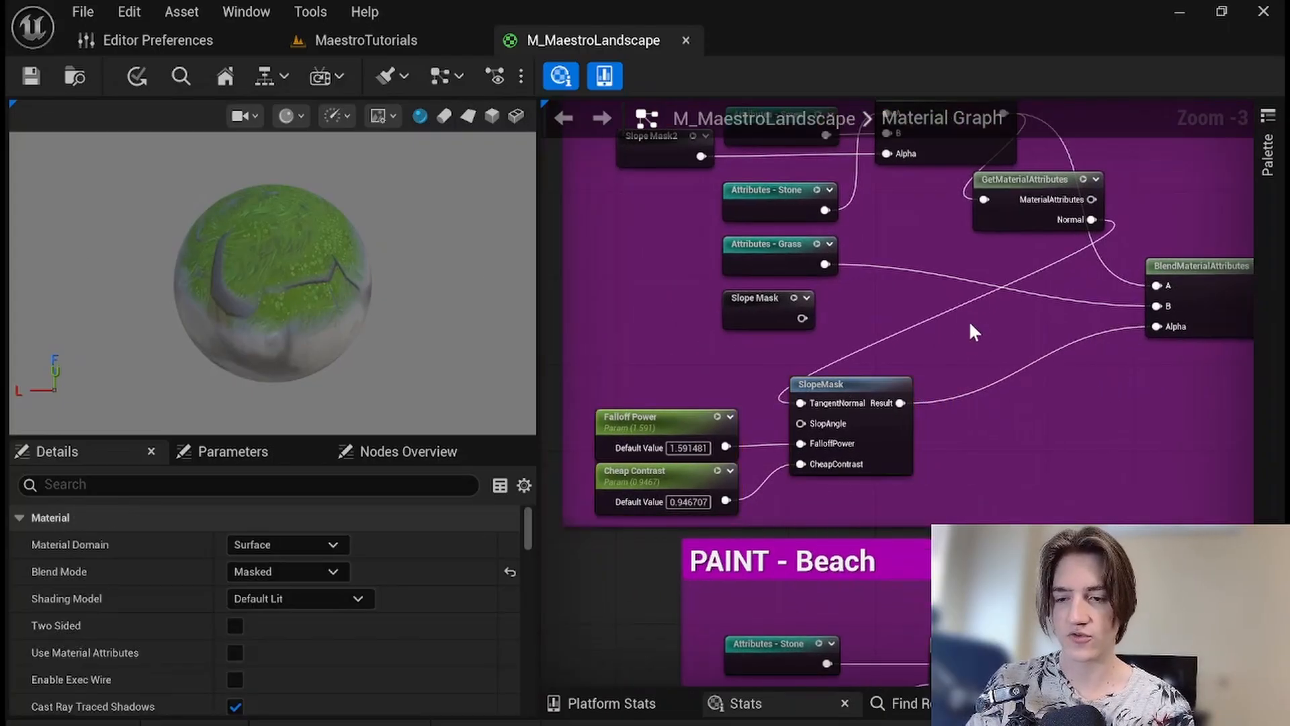
- Add a Max node, feed Slope Mask into A and the SlopeMask Result into B, and wire it to the final blend's Alpha
{"action": "right_click", "coordinate": [967, 326]}
{"action": "type", "text": "max"}
{"action": "key", "text": "Escape"}
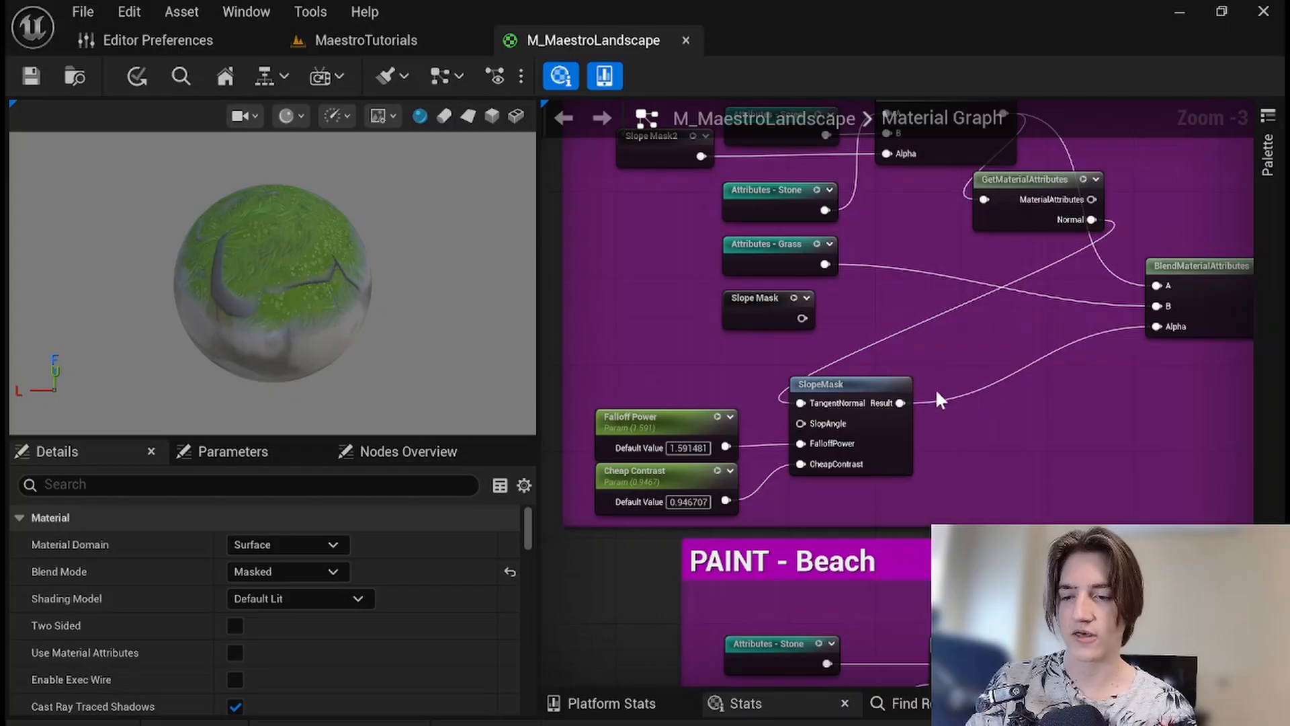
{"action": "left_click_drag", "start_coordinate": [901, 402], "coordinate": [975, 365]}
{"action": "left_click_drag", "start_coordinate": [801, 318], "coordinate": [1022, 340]}
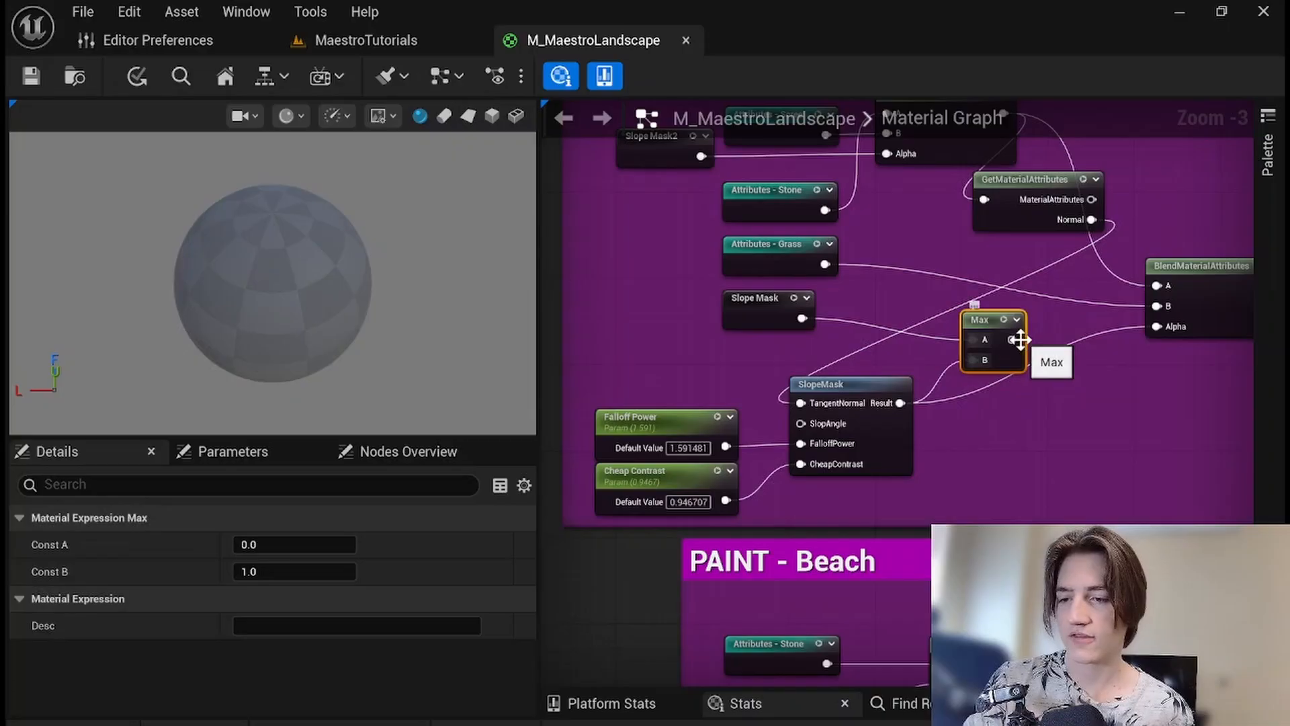
{"action": "left_click_drag", "start_coordinate": [1141, 338], "coordinate": [1176, 334]}
{"action": "left_click", "coordinate": [695, 353]}
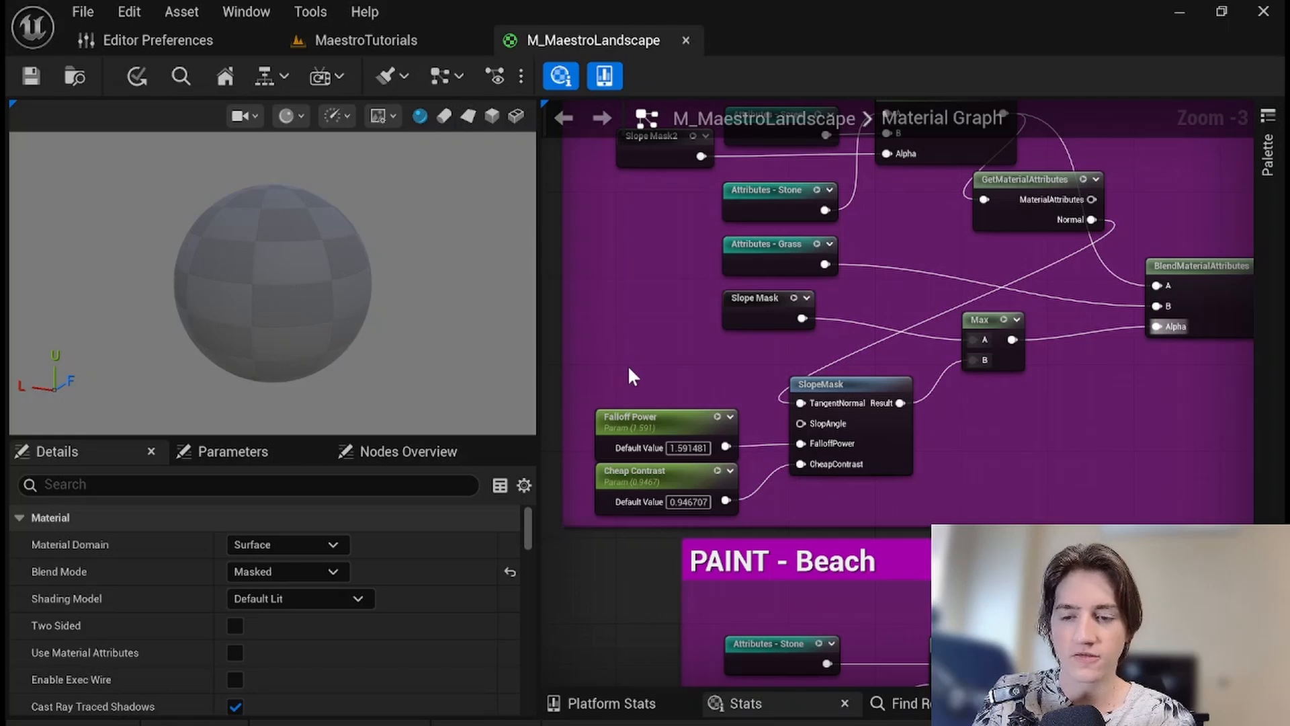
- Move the Falloff Power parameter up slightly and rename it Falloff Power - Normal Correction
{"action": "left_click_drag", "start_coordinate": [634, 405], "coordinate": [633, 383]}
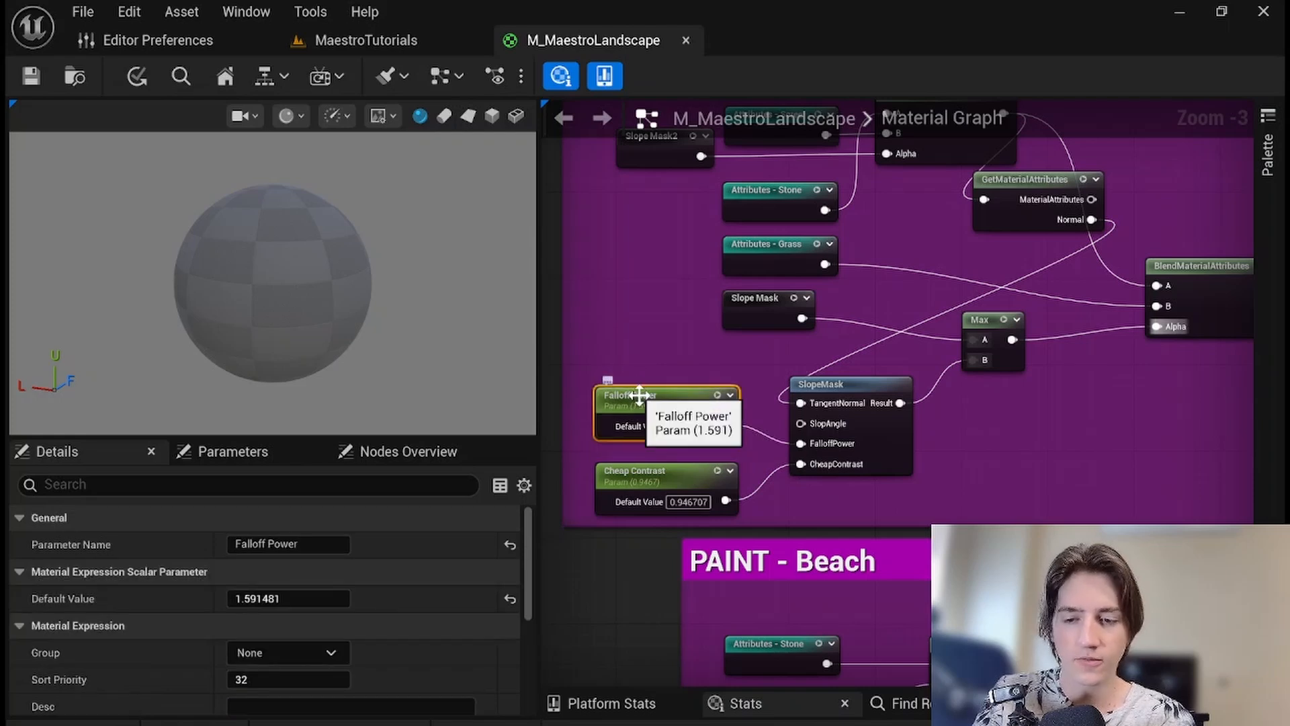
{"action": "left_click", "coordinate": [240, 539]}
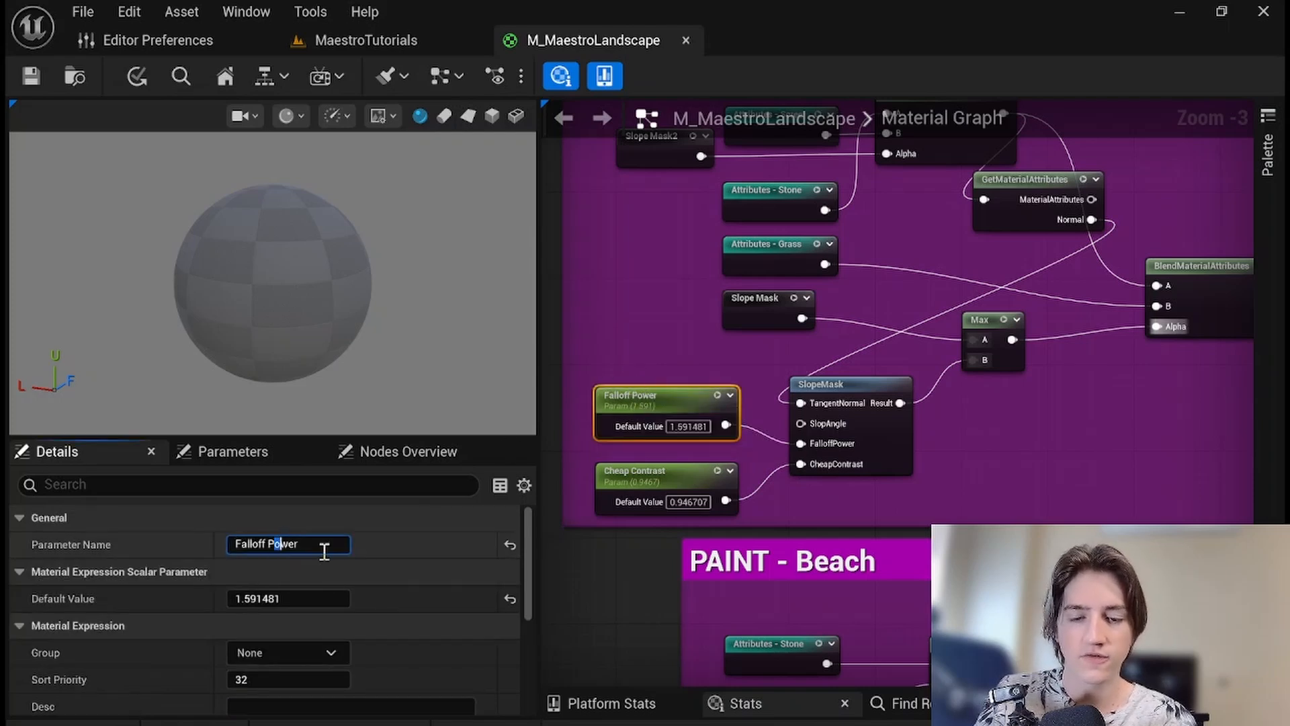
{"action": "type", "text": "- Nor"}
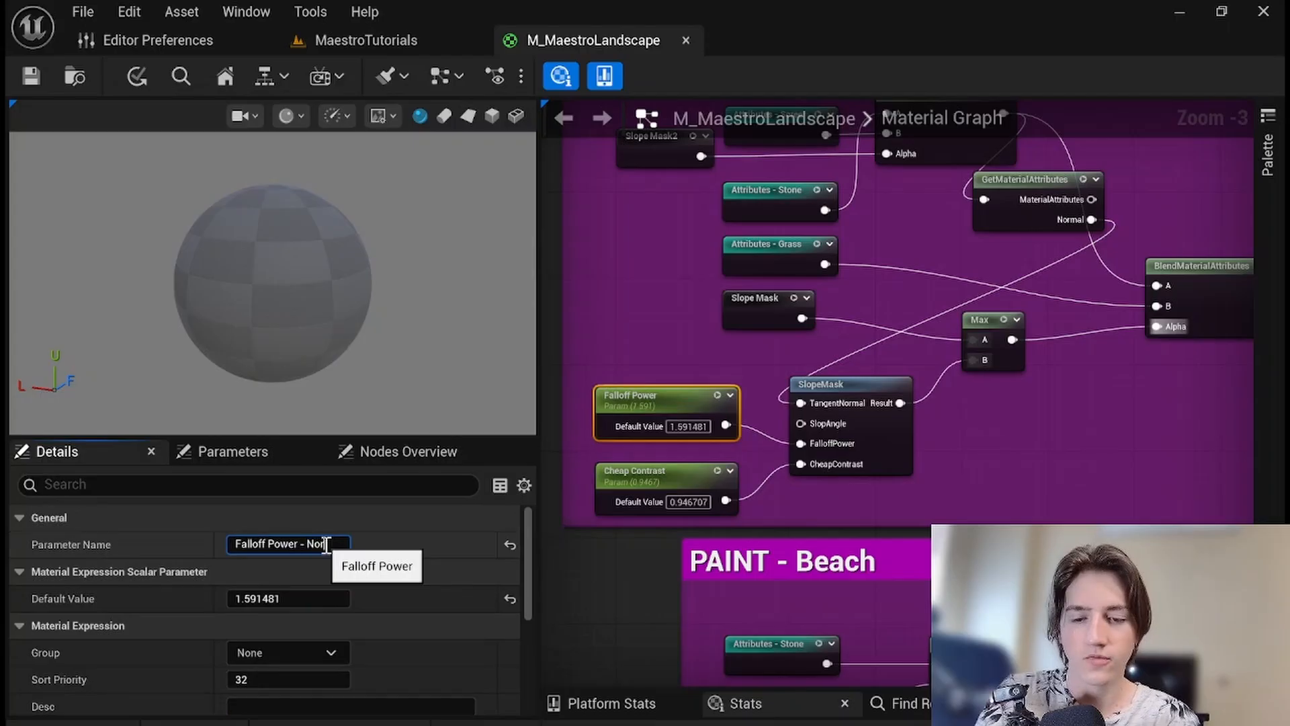
{"action": "type", "text": "mal Correction"}
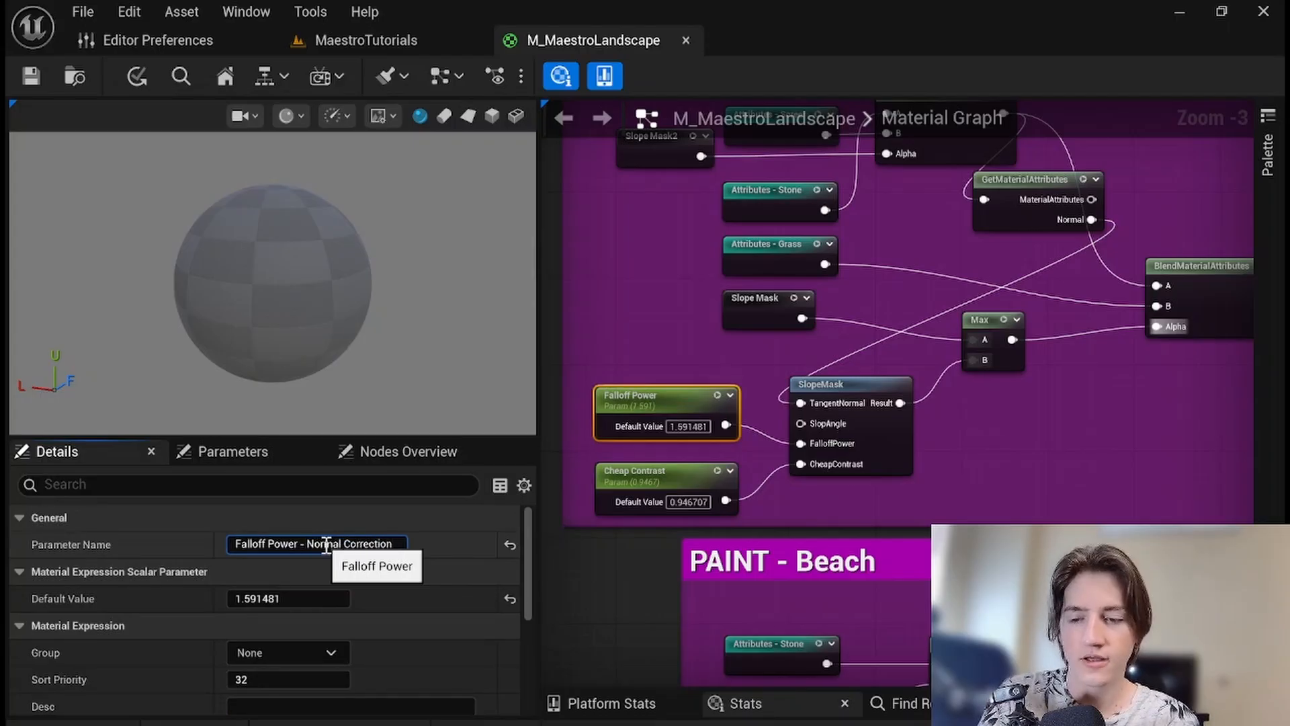
{"action": "key", "text": "Return"}
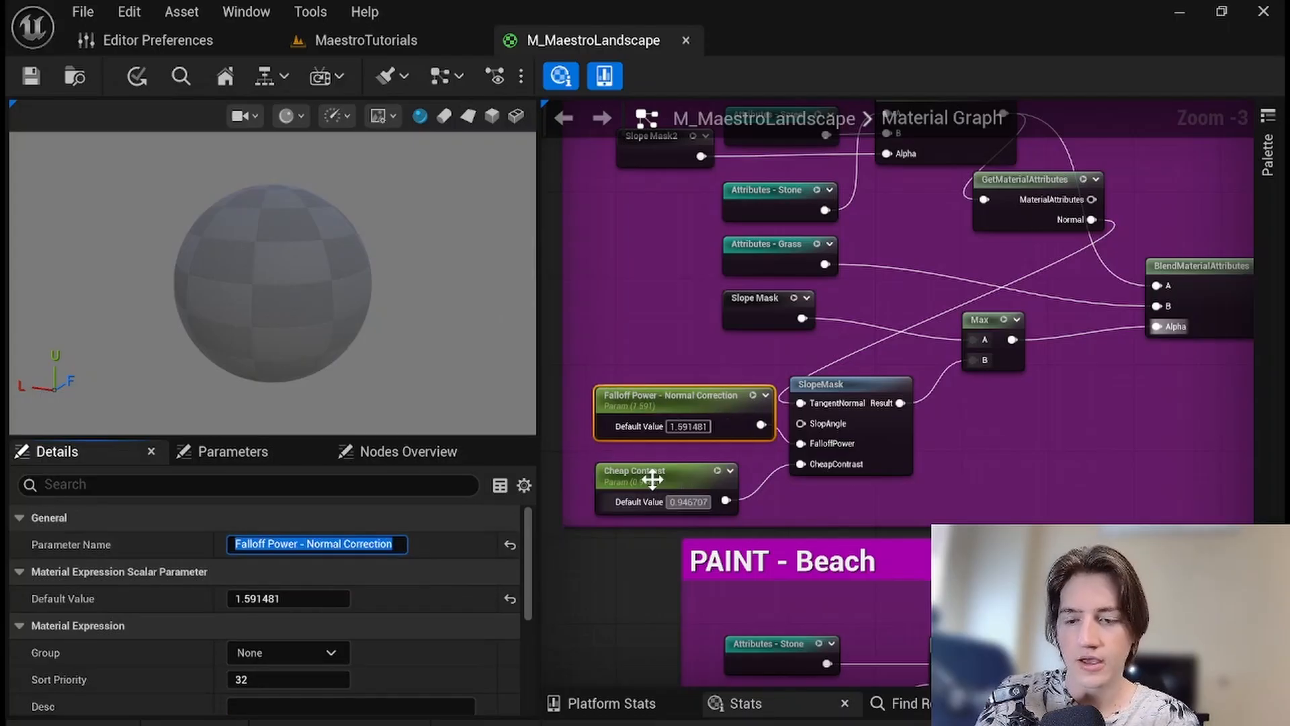
- Rename the Cheap Contrast parameter as Cheap Contrast - Normal Correction
{"action": "left_click", "coordinate": [656, 482]}
{"action": "type", "text": "-"}
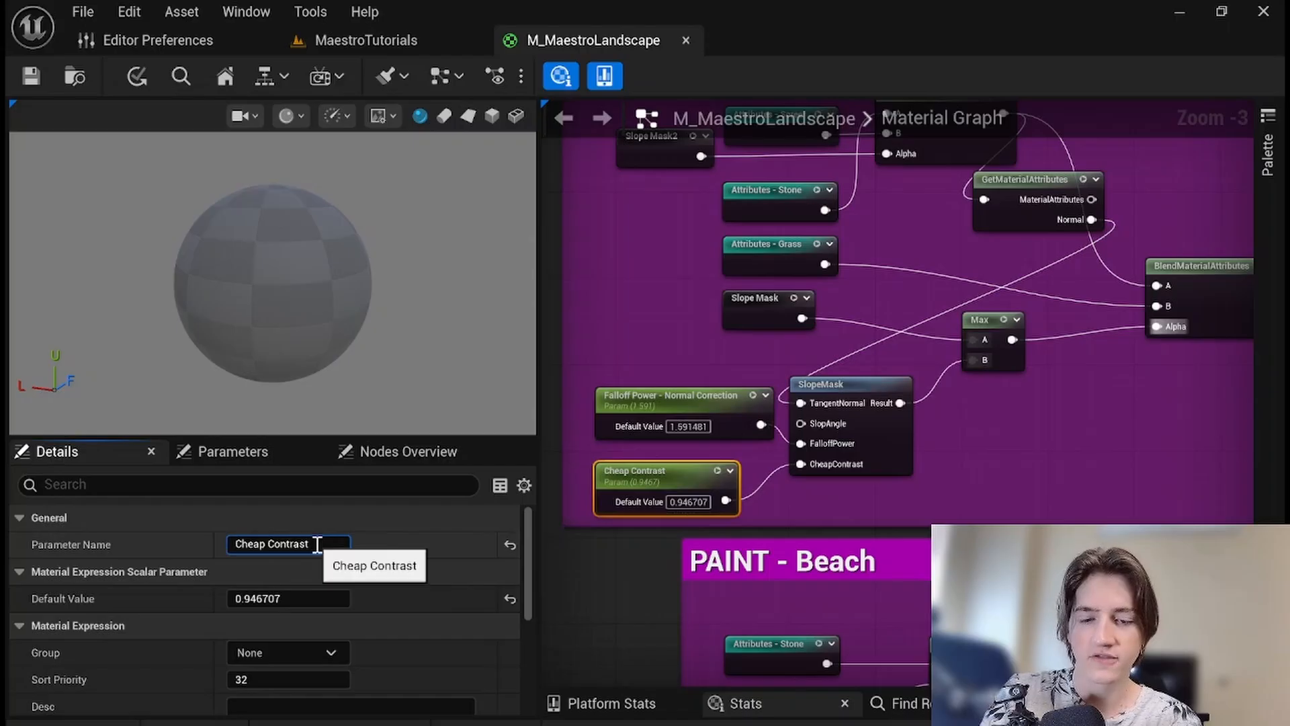
{"action": "type", "text": " Normal Correction"}
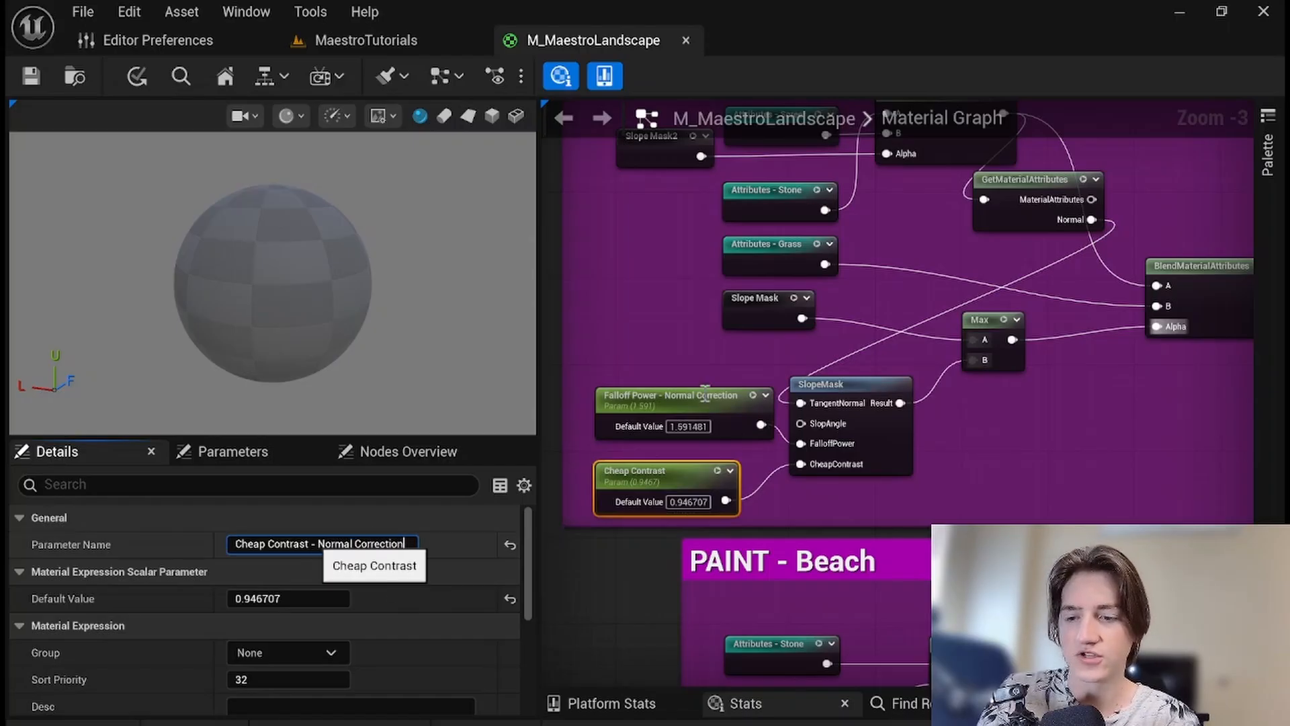
{"action": "key", "text": "Return"}
- Examine the original falloff and contrast parameters in the SLOPE MASK section and return to the PAINT - Default graph
{"action": "scroll", "coordinate": [1107, 414], "scroll_direction": "down", "scroll_amount": 5}
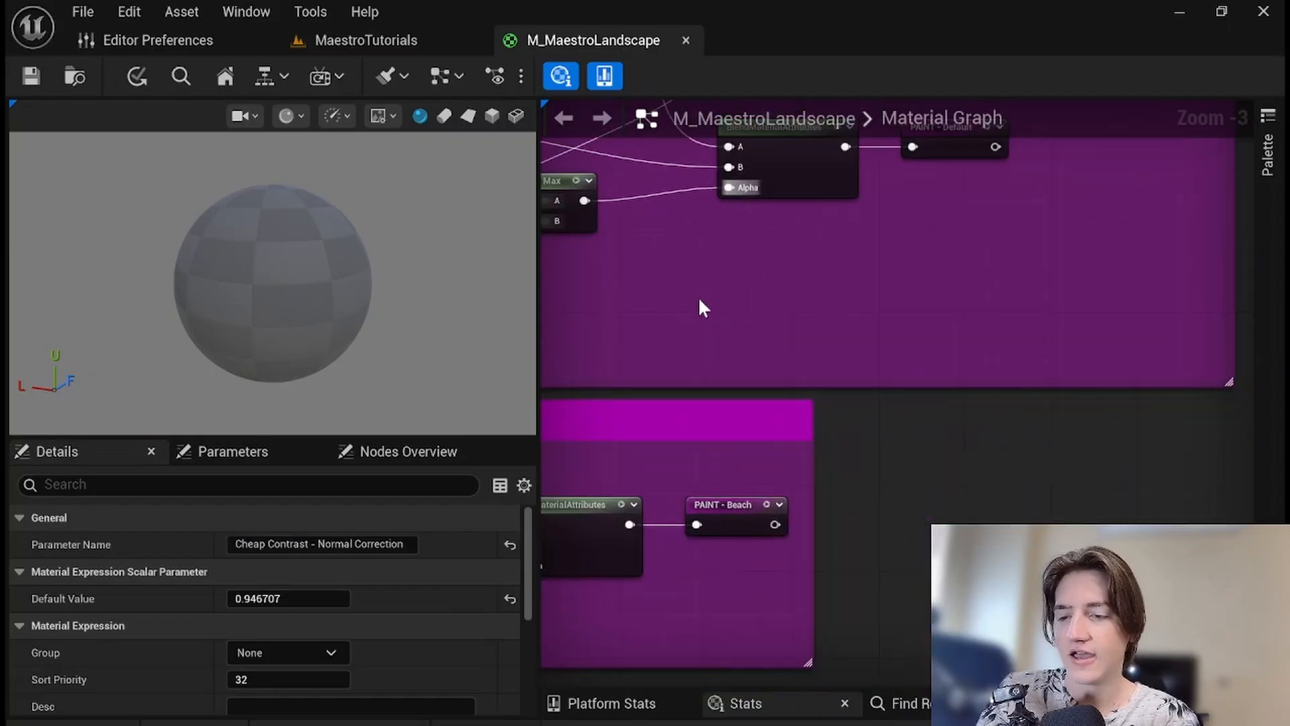
{"action": "right_click_drag", "start_coordinate": [996, 500], "coordinate": [676, 235]}
{"action": "right_click_drag", "start_coordinate": [1017, 524], "coordinate": [1066, 346]}
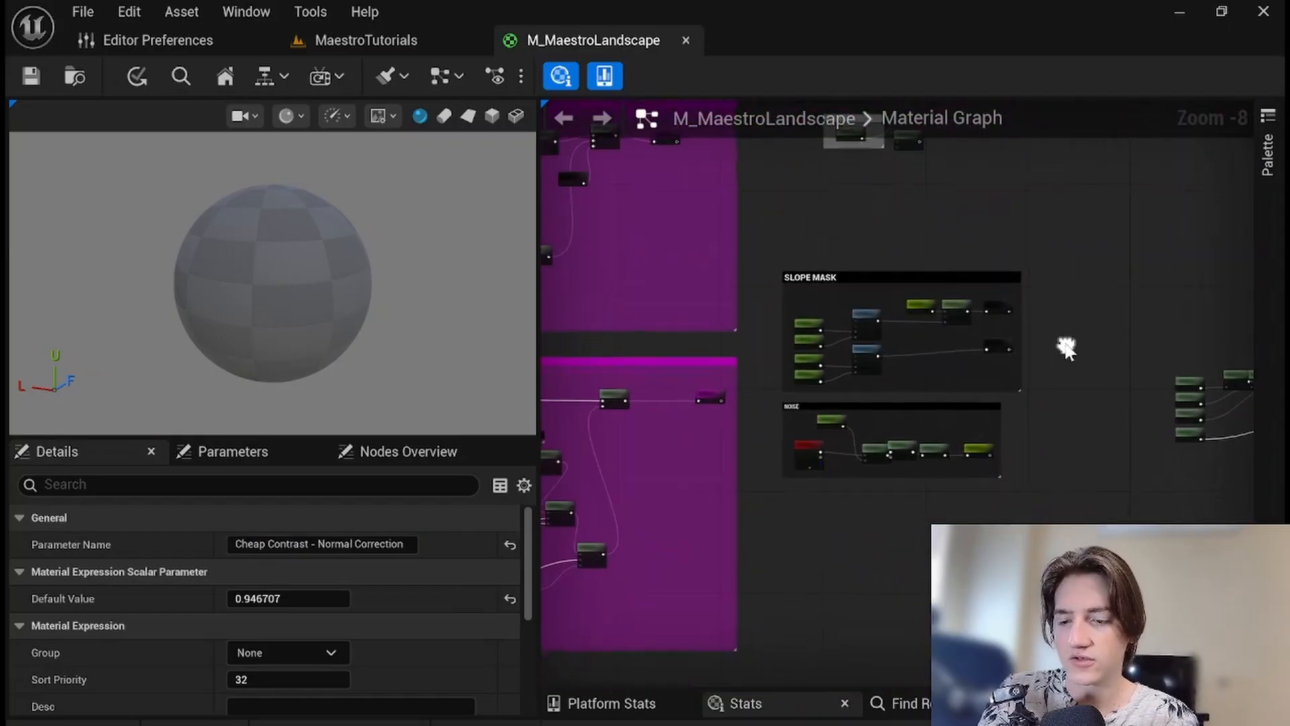
{"action": "scroll", "coordinate": [1048, 341], "scroll_direction": "up", "scroll_amount": 4}
{"action": "right_click_drag", "start_coordinate": [760, 280], "coordinate": [1084, 319]}
{"action": "scroll", "coordinate": [753, 316], "scroll_direction": "up", "scroll_amount": 3}
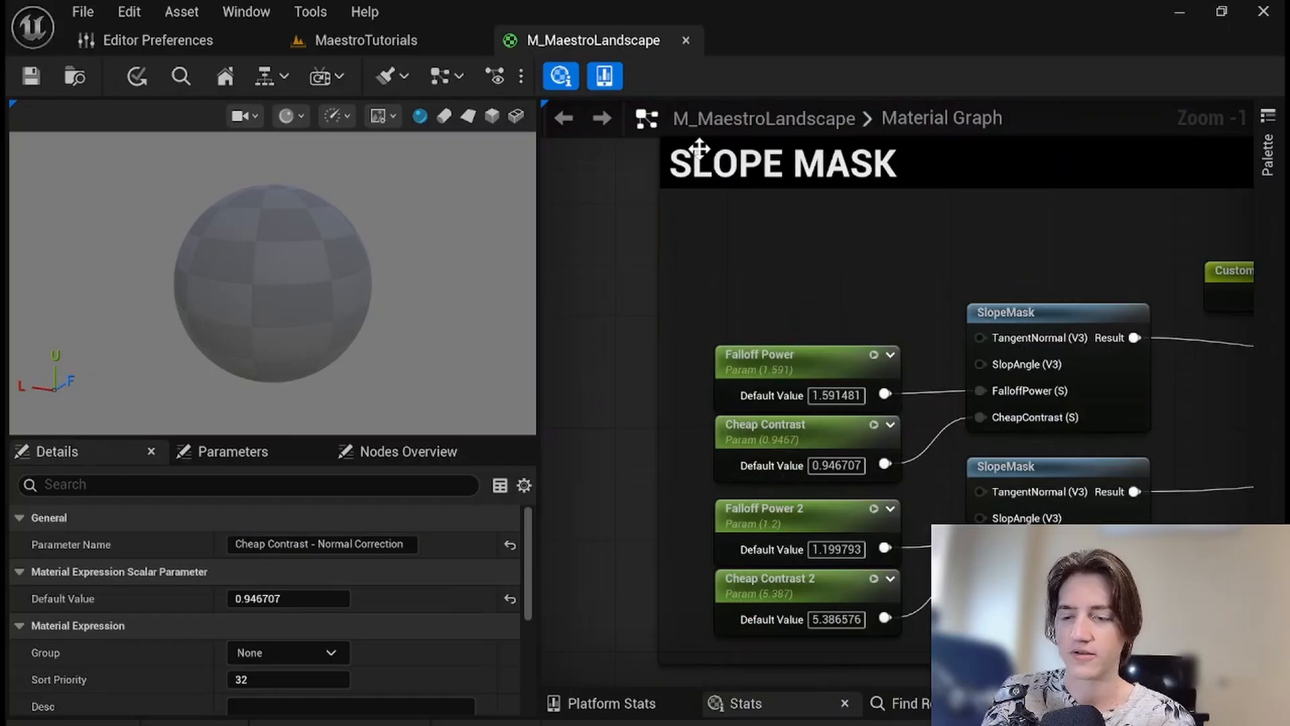
{"action": "right_click_drag", "start_coordinate": [702, 154], "coordinate": [1033, 434]}
{"action": "scroll", "coordinate": [927, 363], "scroll_direction": "down", "scroll_amount": 3}
{"action": "mouse_move", "coordinate": [824, 294]}
{"action": "right_mouse_down"}
{"action": "mouse_move", "coordinate": [1074, 374]}
{"action": "mouse_move", "coordinate": [959, 450]}
{"action": "mouse_move", "coordinate": [997, 495]}
{"action": "right_mouse_up"}
{"action": "right_click_drag", "start_coordinate": [731, 250], "coordinate": [750, 401]}
{"action": "right_click_drag", "start_coordinate": [733, 198], "coordinate": [793, 537]}
{"action": "right_click_drag", "start_coordinate": [684, 369], "coordinate": [757, 451]}
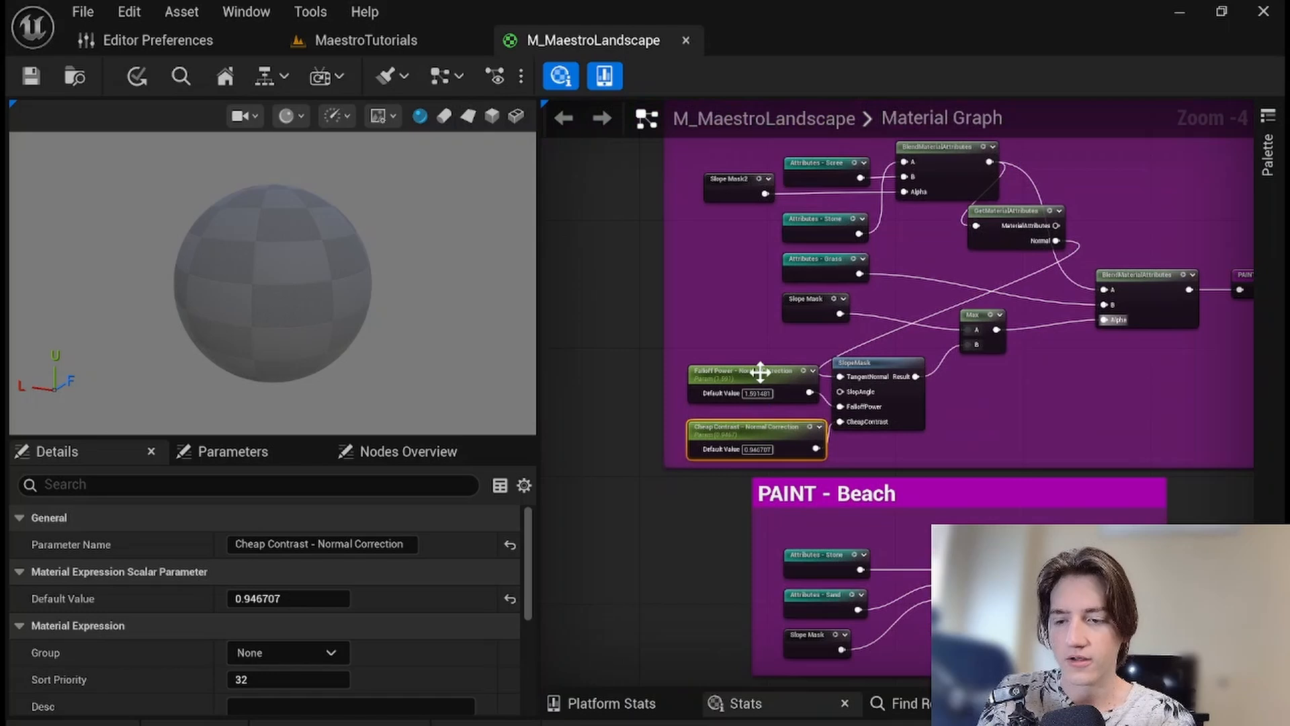
- Align the Falloff Power - Normal Correction node directly above its Cheap Contrast counterpart and check the sphere preview from farther away
{"action": "left_click_drag", "start_coordinate": [760, 372], "coordinate": [752, 388]}
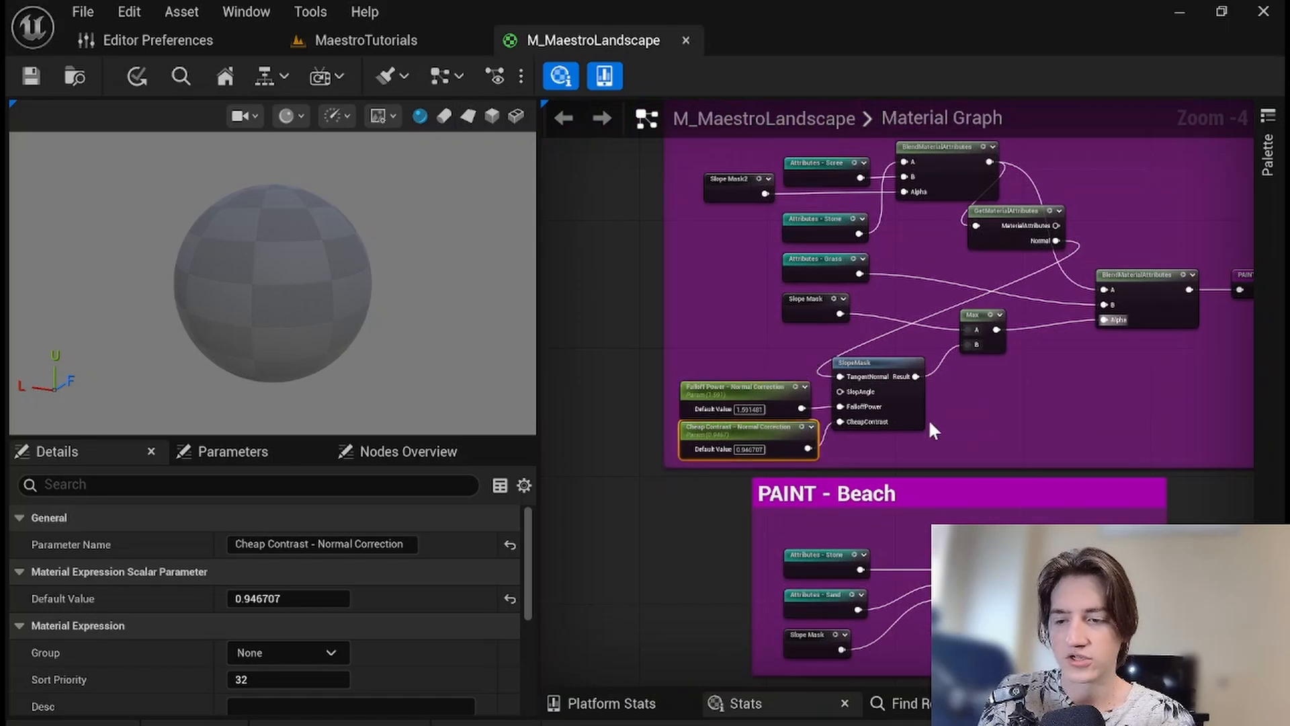
{"action": "left_click", "coordinate": [965, 418]}
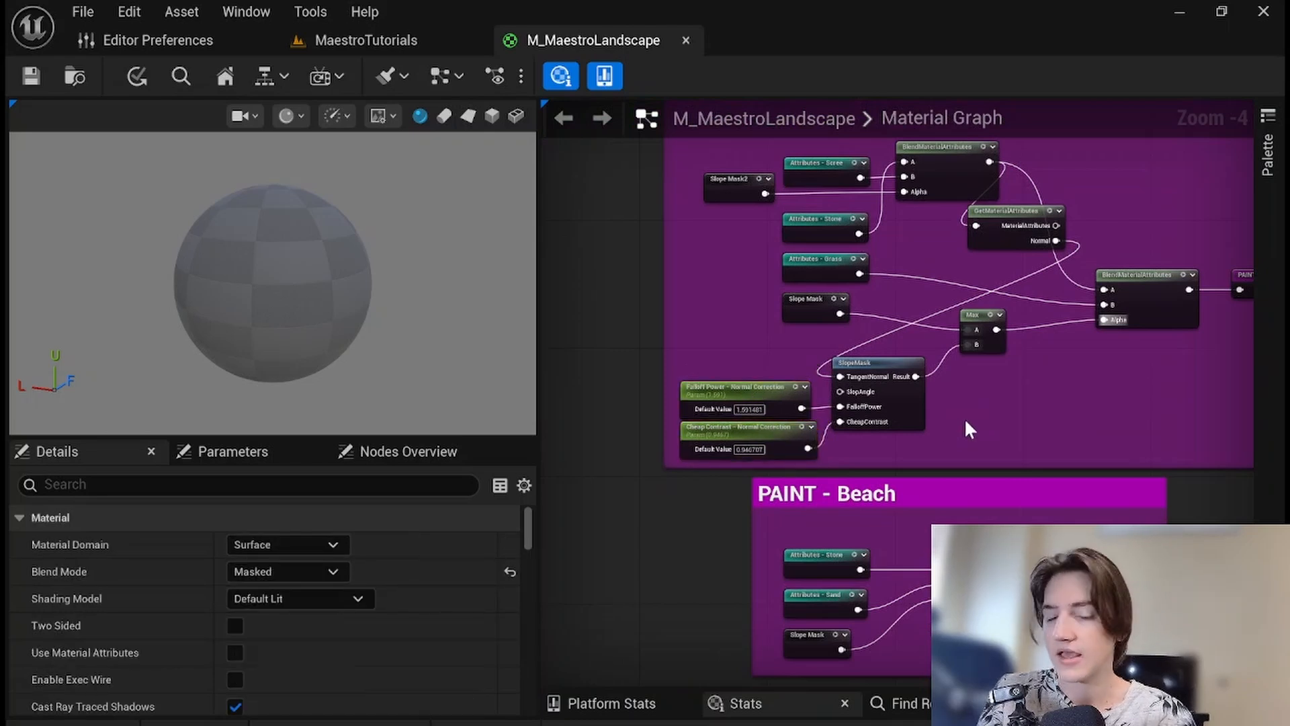
{"action": "left_click_drag", "start_coordinate": [295, 271], "coordinate": [288, 276]}
{"action": "scroll", "coordinate": [286, 271], "scroll_direction": "down", "scroll_amount": 5}
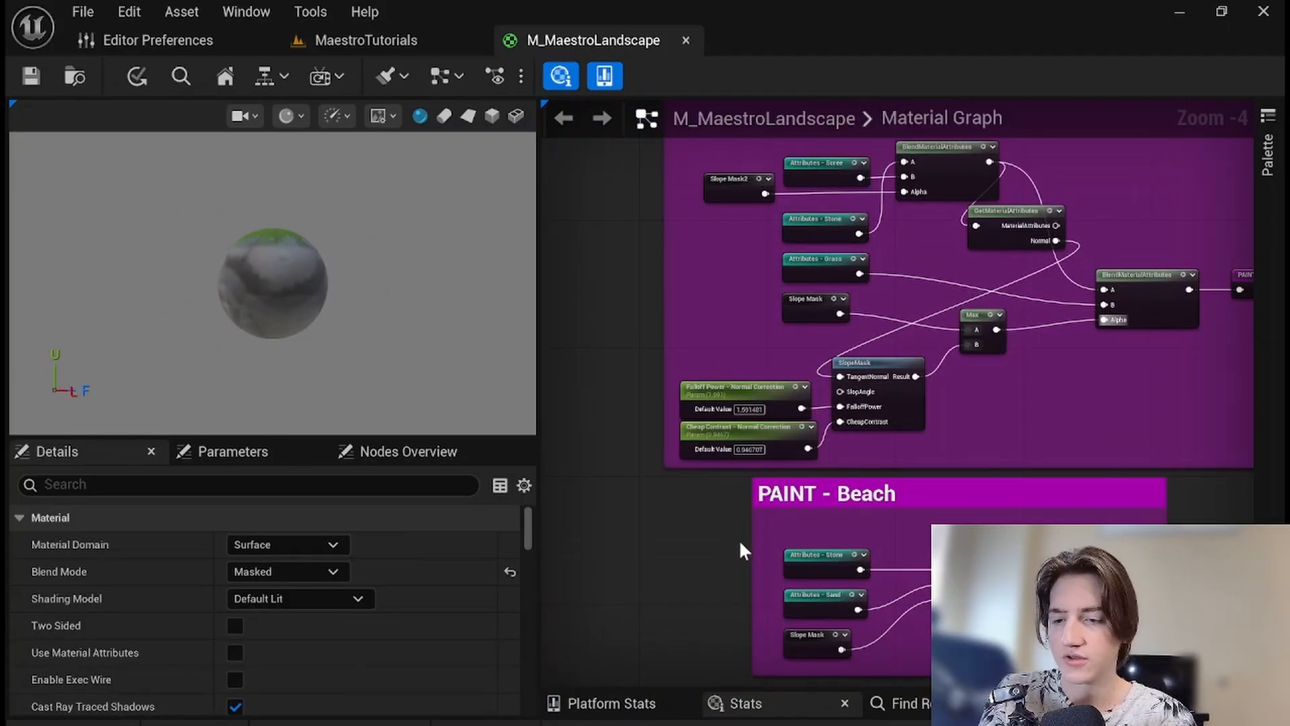
{"action": "right_click_drag", "start_coordinate": [739, 539], "coordinate": [725, 492]}
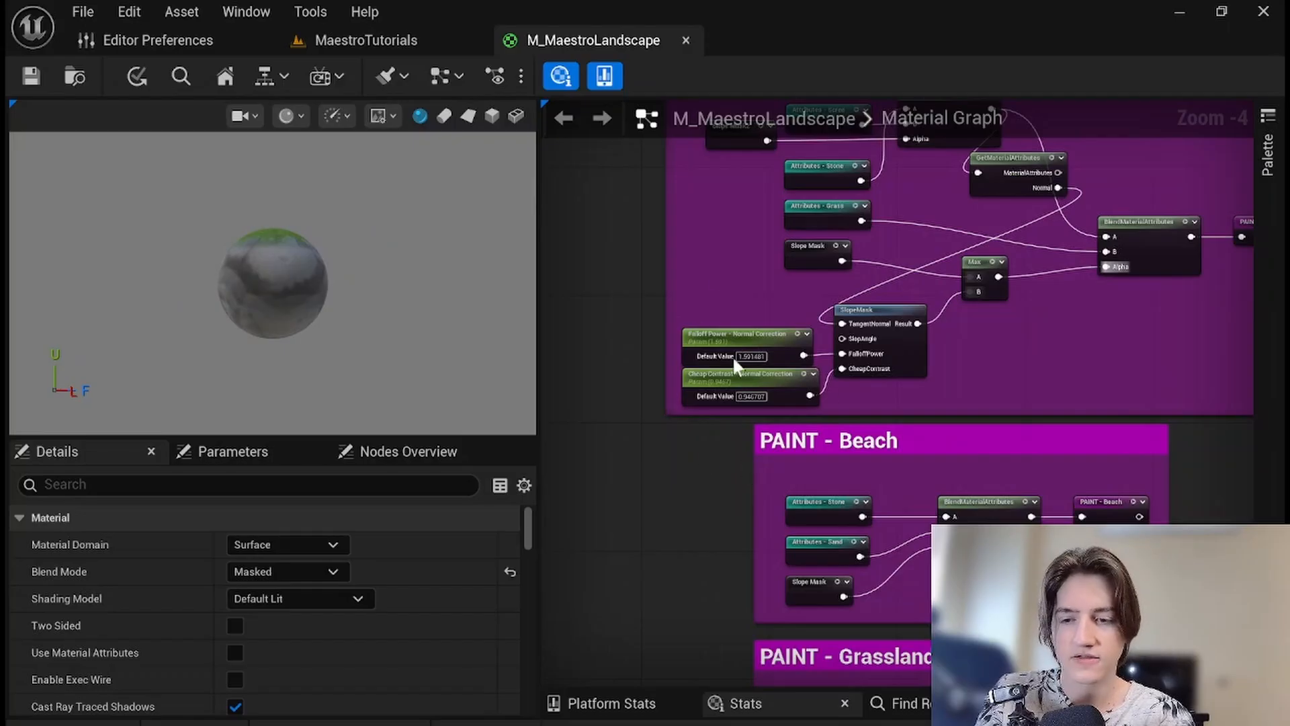
{"action": "right_click_drag", "start_coordinate": [699, 438], "coordinate": [690, 494]}
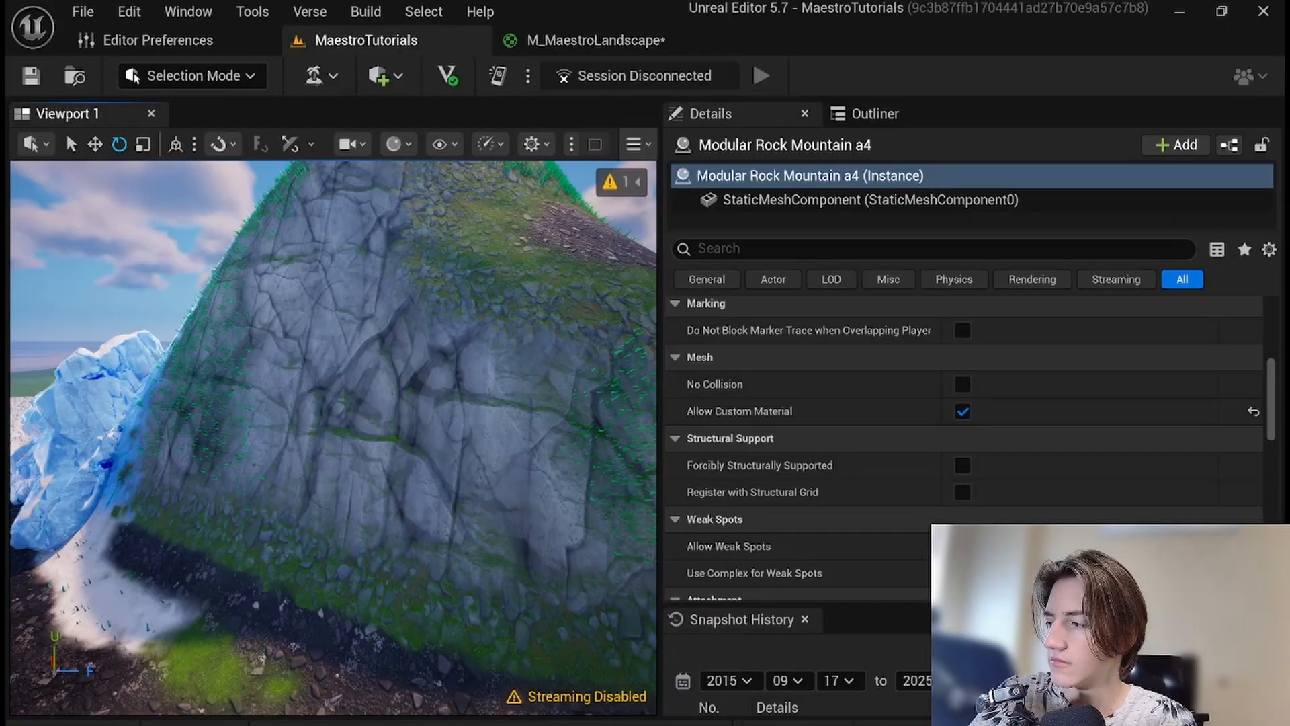
- Inspect the grass and stone blend on the rock mountain in the level viewport, both up close and from a distance
{"action": "right_click_drag", "start_coordinate": [565, 358], "coordinate": [452, 438]}
{"action": "right_click_drag", "start_coordinate": [374, 371], "coordinate": [207, 381]}
{"action": "right_click_drag", "start_coordinate": [311, 405], "coordinate": [285, 324]}
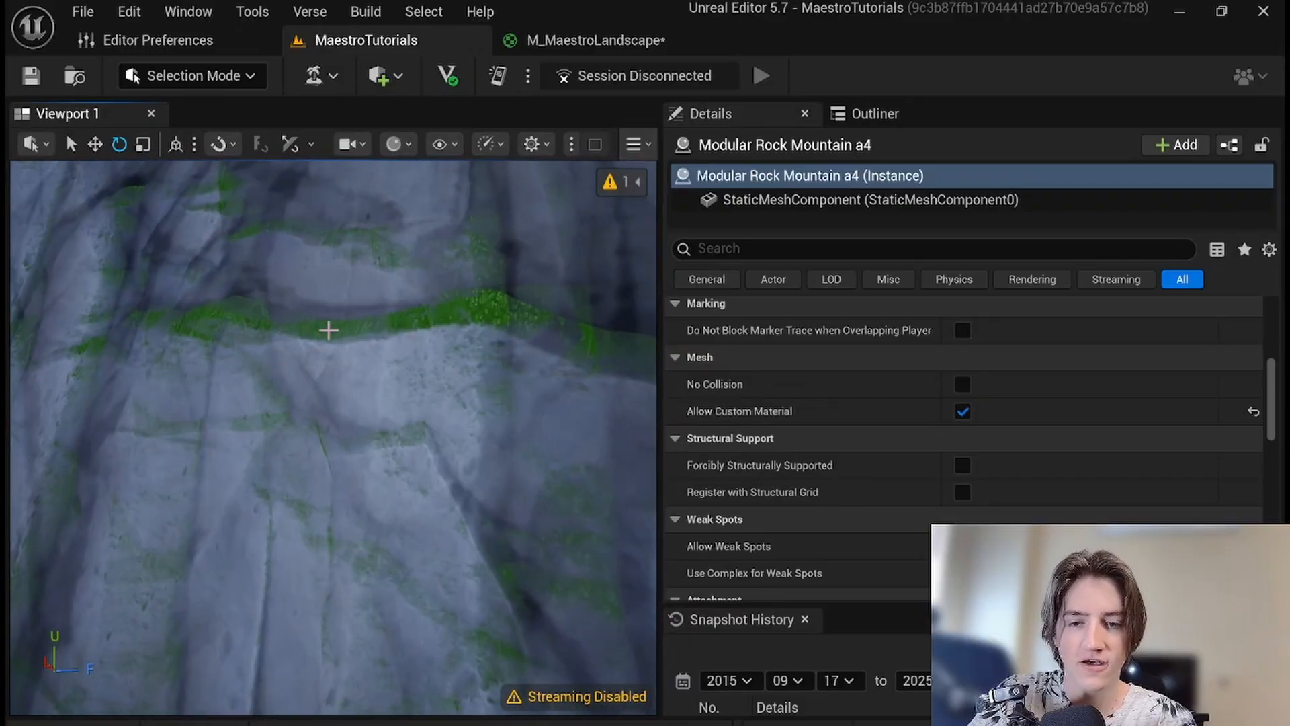
{"action": "right_click_drag", "start_coordinate": [524, 339], "coordinate": [479, 294]}
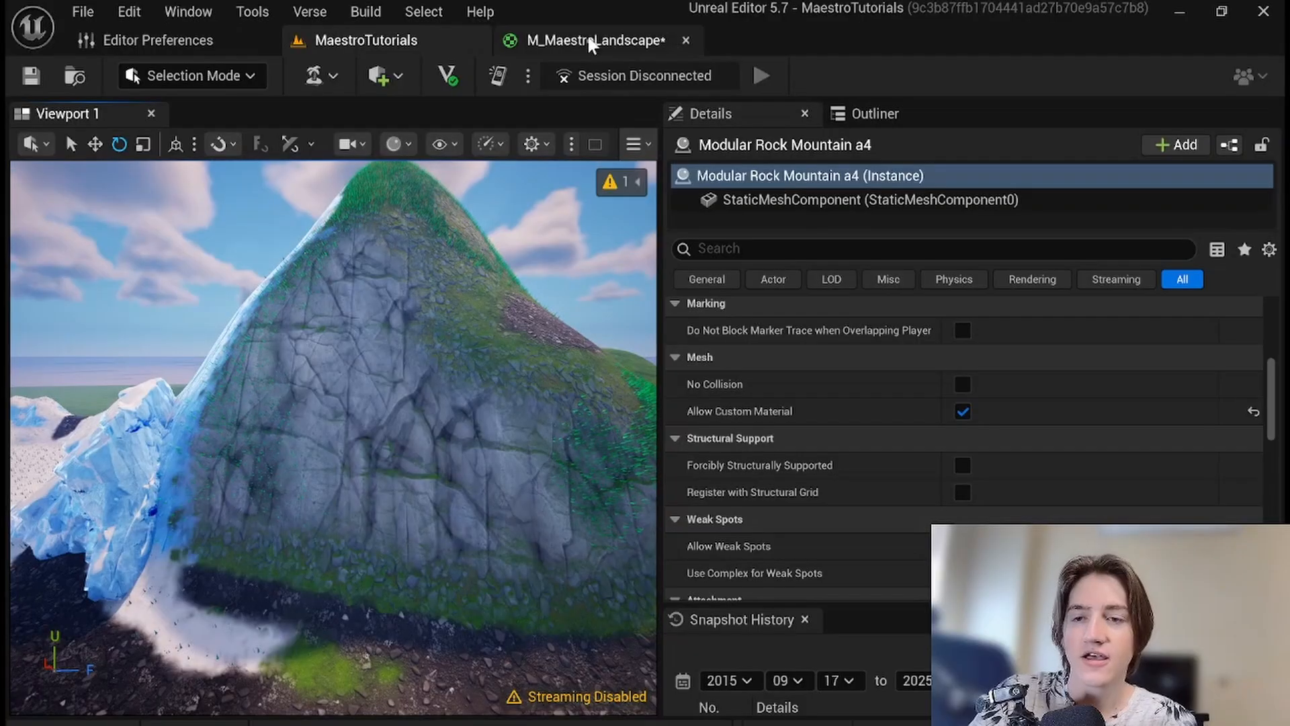
- Switch back to the M_MaestroLandscape material and review the normal correction nodes in PAINT - Default and the SLOPE MASK section
{"action": "left_click", "coordinate": [591, 42]}
{"action": "right_click_drag", "start_coordinate": [695, 363], "coordinate": [608, 321]}
{"action": "left_click_drag", "start_coordinate": [609, 314], "coordinate": [781, 415]}
{"action": "mouse_move", "coordinate": [984, 393]}
{"action": "right_mouse_down"}
{"action": "mouse_move", "coordinate": [905, 471]}
{"action": "mouse_move", "coordinate": [948, 462]}
{"action": "right_mouse_up"}
{"action": "scroll", "coordinate": [886, 453], "scroll_direction": "down", "scroll_amount": 1}
{"action": "scroll", "coordinate": [867, 400], "scroll_direction": "up", "scroll_amount": 2}
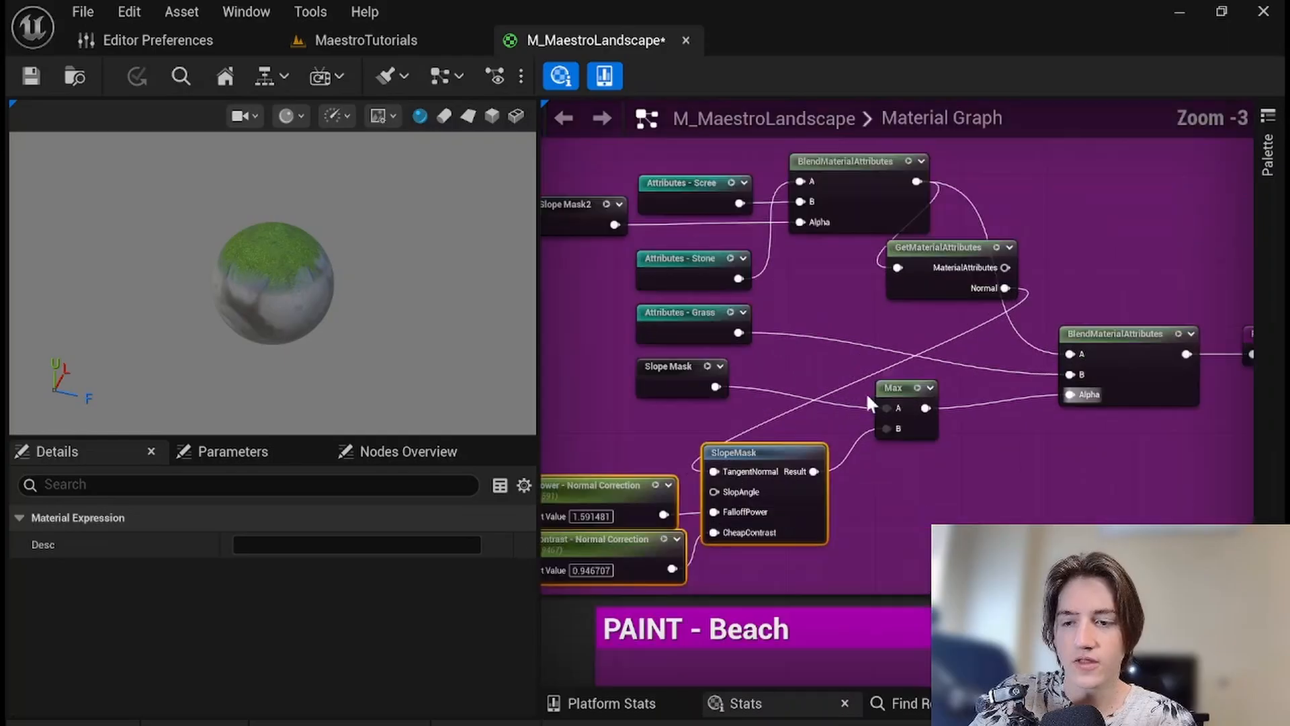
{"action": "scroll", "coordinate": [860, 328], "scroll_direction": "down", "scroll_amount": 2}
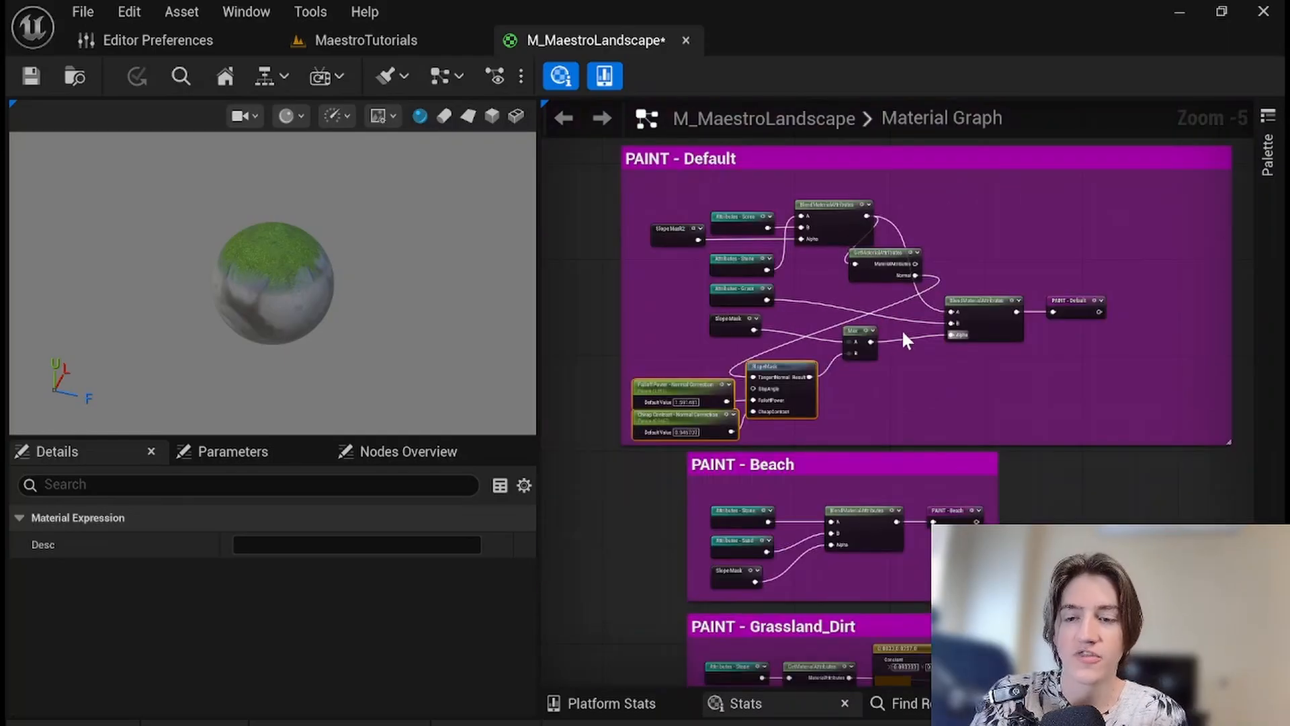
{"action": "mouse_move", "coordinate": [1010, 444]}
{"action": "right_mouse_down"}
{"action": "mouse_move", "coordinate": [898, 280]}
{"action": "mouse_move", "coordinate": [680, 146]}
{"action": "right_mouse_up"}
{"action": "right_click_drag", "start_coordinate": [777, 259], "coordinate": [689, 279]}
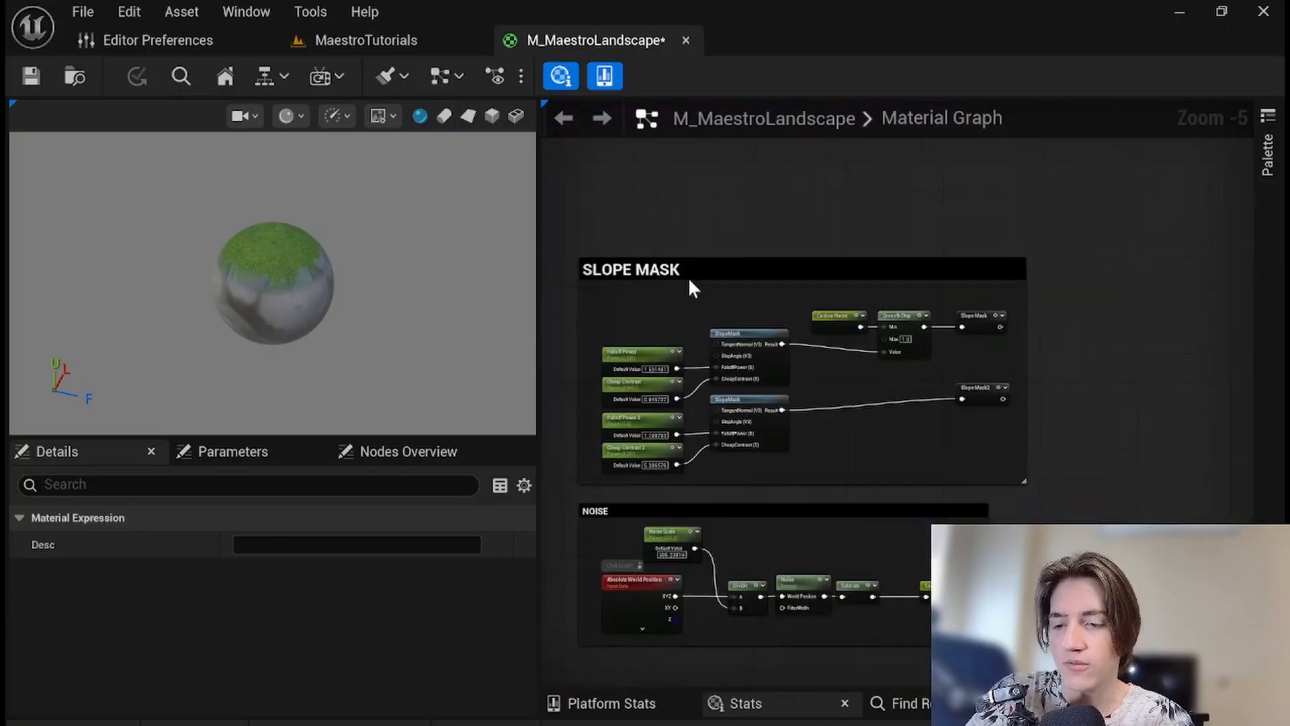
{"action": "right_click_drag", "start_coordinate": [856, 419], "coordinate": [827, 395]}
{"action": "left_click", "coordinate": [842, 403]}
{"action": "mouse_move", "coordinate": [841, 346]}
{"action": "right_mouse_down"}
{"action": "mouse_move", "coordinate": [973, 357]}
{"action": "mouse_move", "coordinate": [968, 401]}
{"action": "mouse_move", "coordinate": [1160, 598]}
{"action": "right_mouse_up"}
{"action": "right_click_drag", "start_coordinate": [697, 216], "coordinate": [1100, 463]}
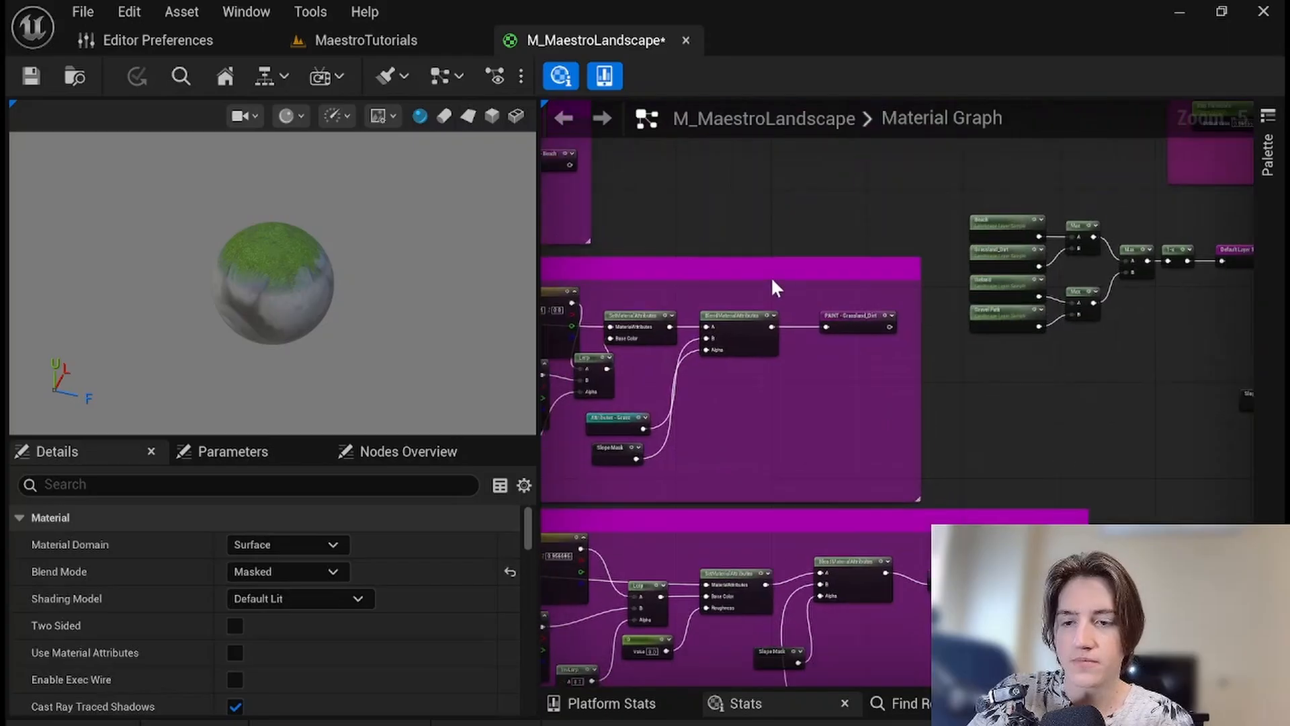
- Copy the normal correction nodes, Max, GetMaterialAttributes and the Scree/Stone blend with its inputs from PAINT - Default, and paste them above the SLOPE MASK section
{"action": "right_click_drag", "start_coordinate": [792, 297], "coordinate": [1036, 417]}
{"action": "right_click_drag", "start_coordinate": [671, 180], "coordinate": [885, 308]}
{"action": "right_click_drag", "start_coordinate": [854, 254], "coordinate": [855, 326]}
{"action": "left_click_drag", "start_coordinate": [706, 313], "coordinate": [928, 396]}
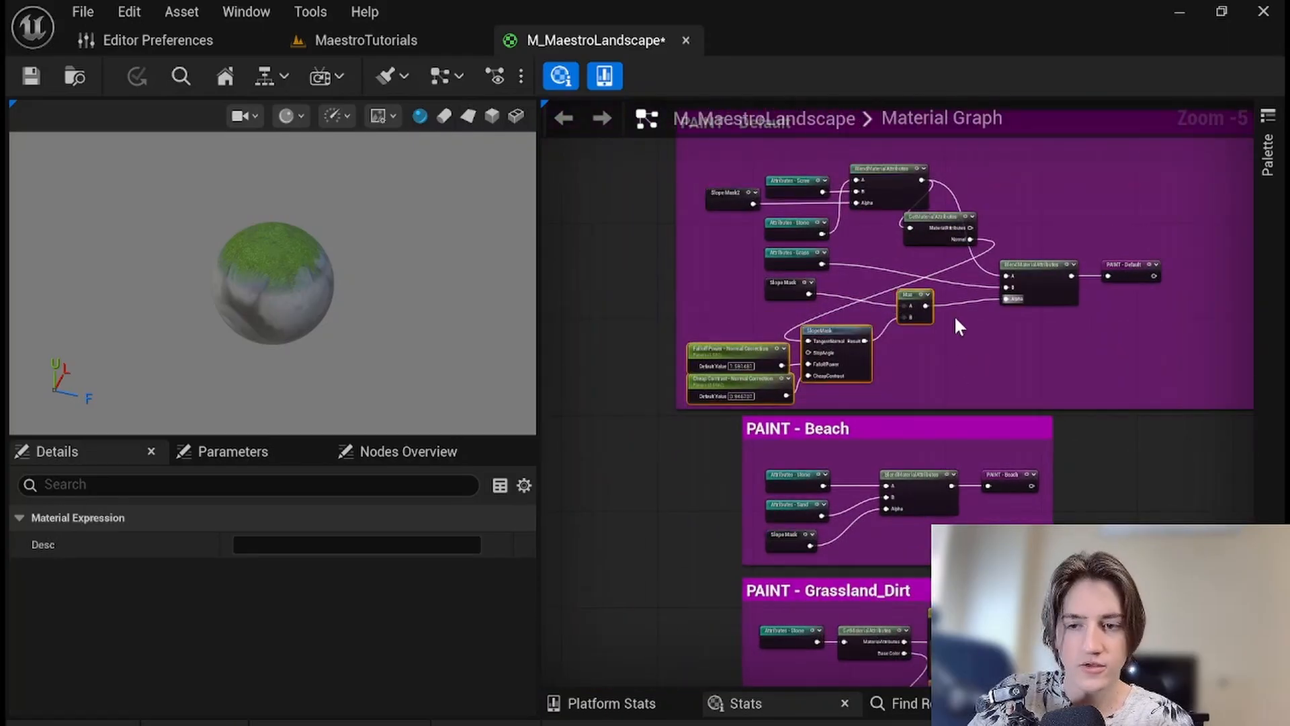
{"action": "left_click_drag", "start_coordinate": [699, 144], "coordinate": [945, 232], "text": "shift"}
{"action": "right_click_drag", "start_coordinate": [1085, 409], "coordinate": [936, 337]}
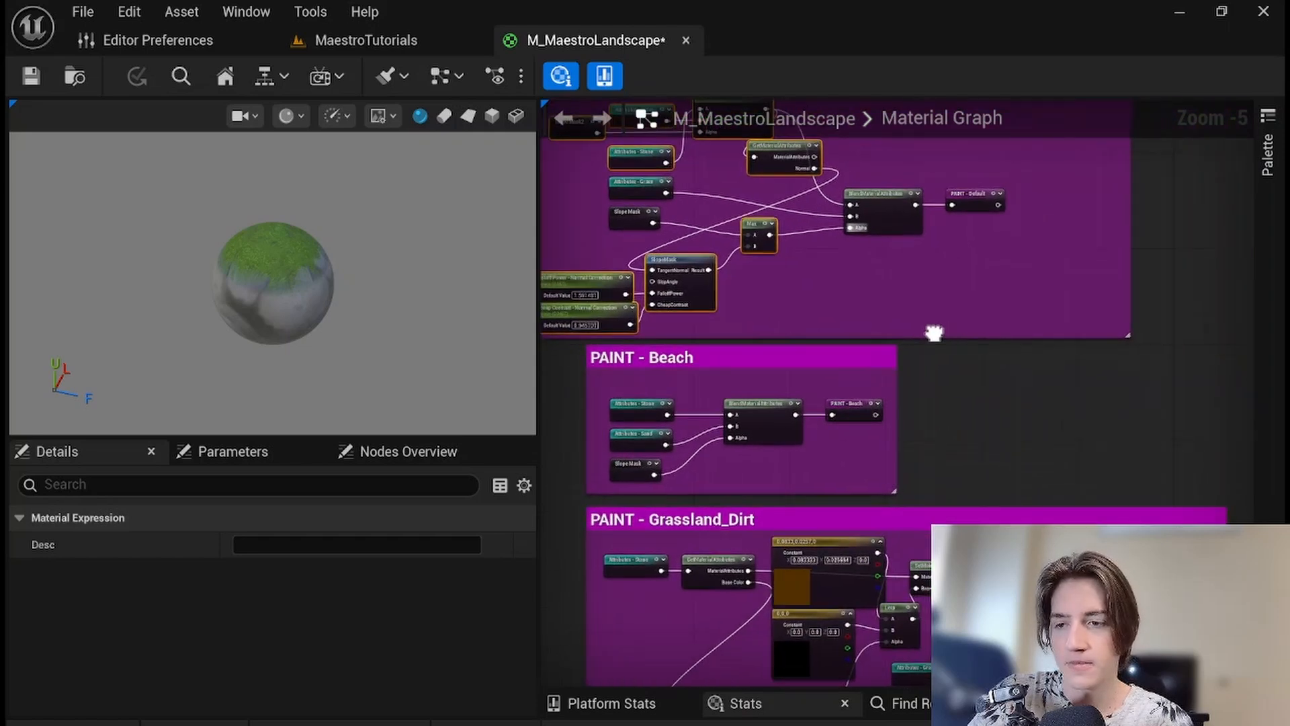
{"action": "right_click_drag", "start_coordinate": [1038, 422], "coordinate": [746, 164]}
{"action": "mouse_move", "coordinate": [1237, 588]}
{"action": "right_mouse_down"}
{"action": "mouse_move", "coordinate": [893, 366]}
{"action": "mouse_move", "coordinate": [809, 340]}
{"action": "mouse_move", "coordinate": [912, 285]}
{"action": "right_mouse_up"}
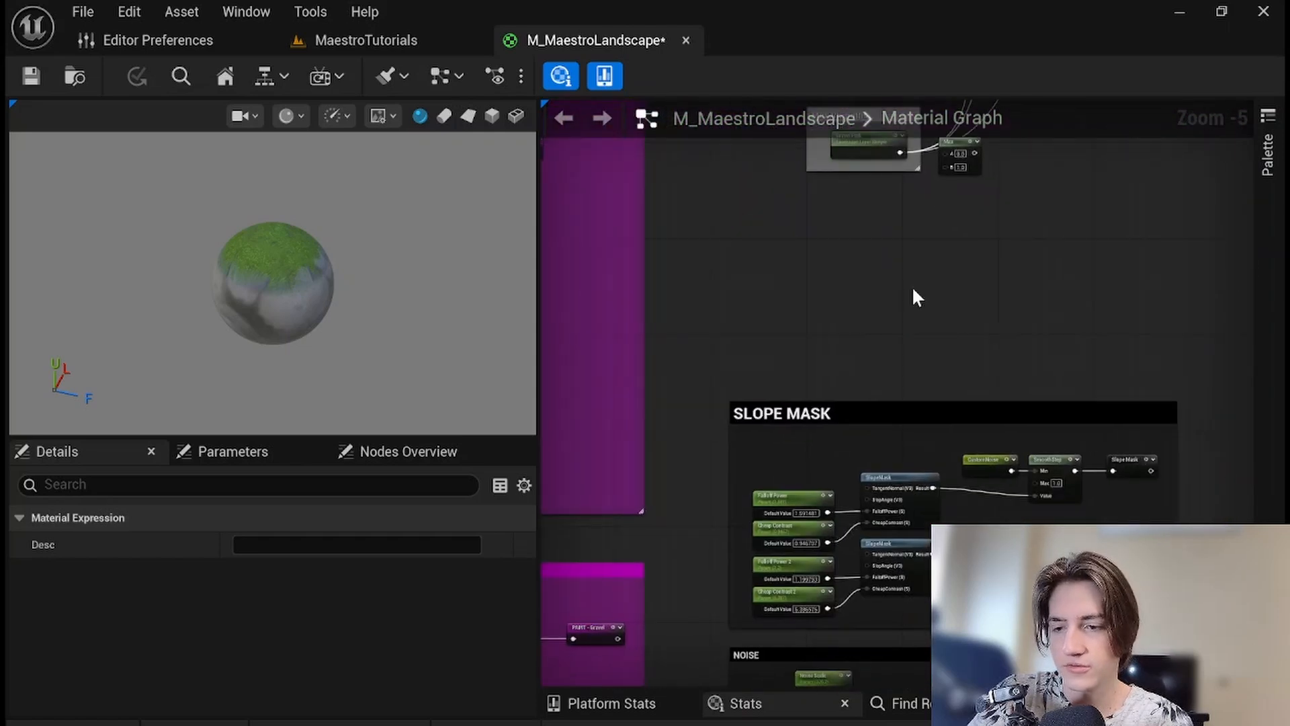
{"action": "key", "text": "ctrl+v"}
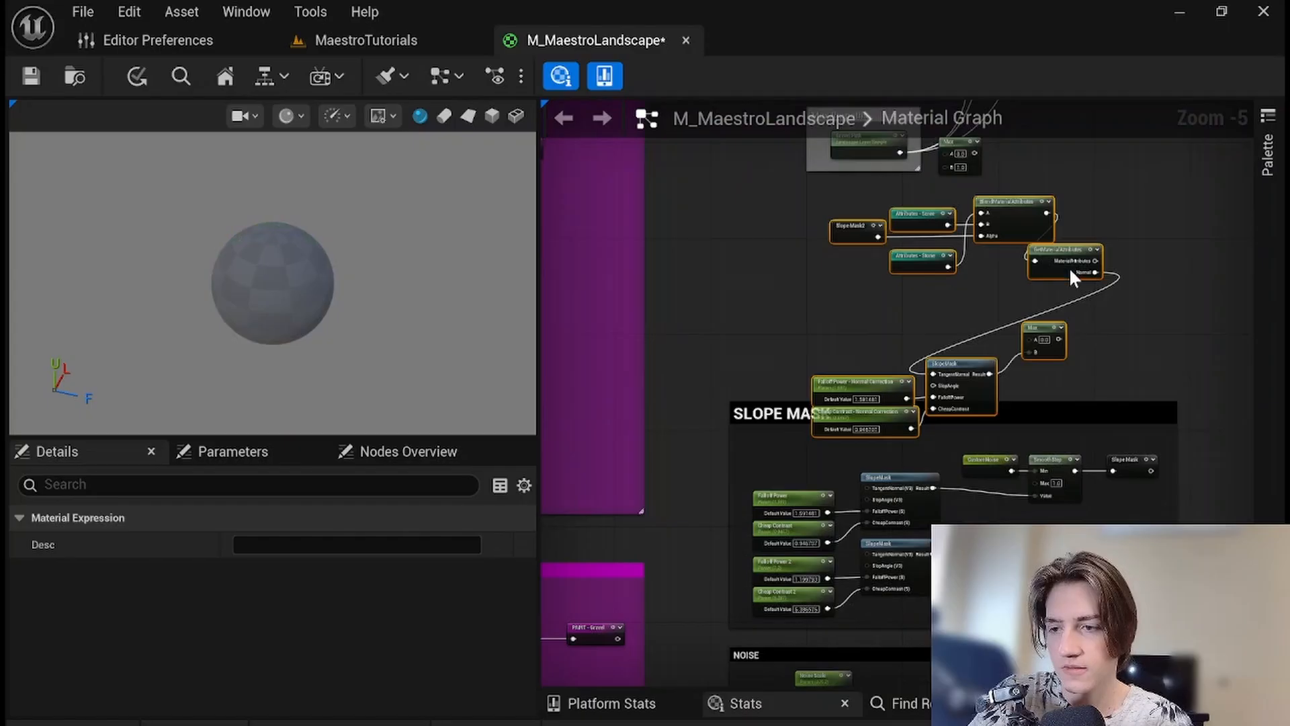
{"action": "left_click_drag", "start_coordinate": [1042, 250], "coordinate": [968, 264]}
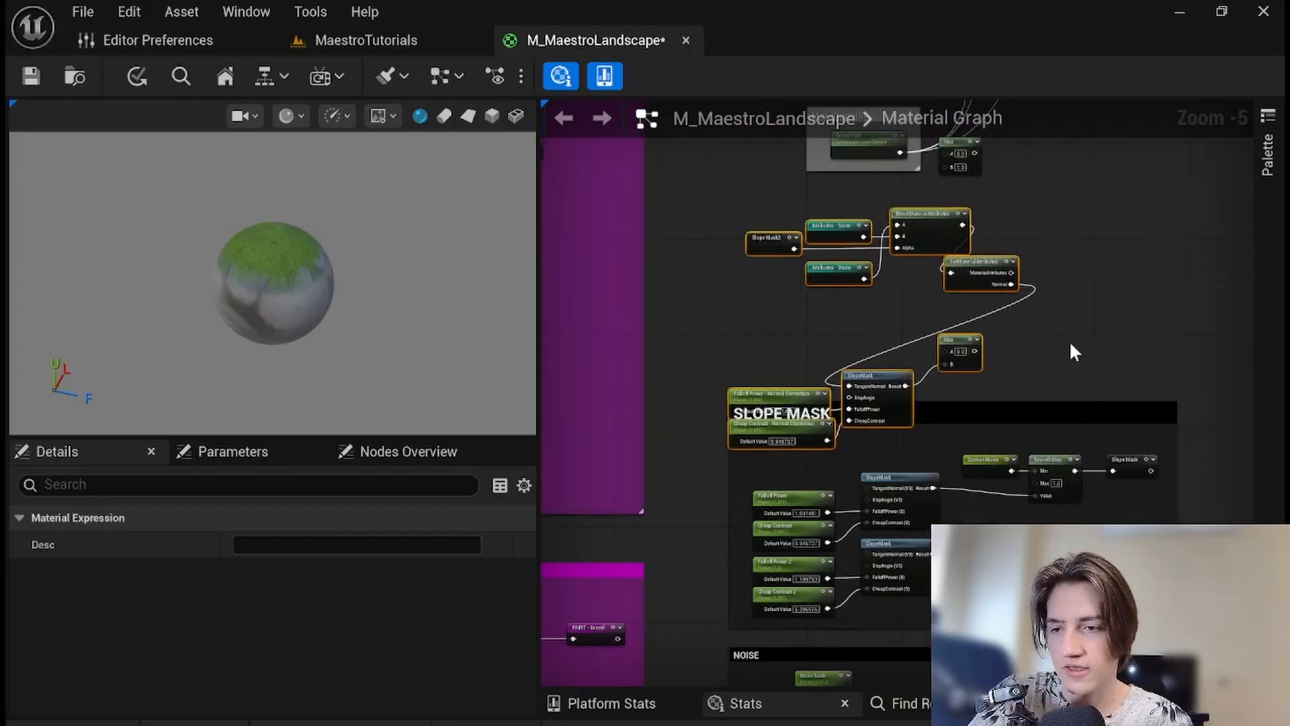
- Move the pasted SlopeMask, its two Normal Correction parameters and the Max node up beside the pasted GetMaterialAttributes node
{"action": "left_click_drag", "start_coordinate": [726, 332], "coordinate": [995, 384]}
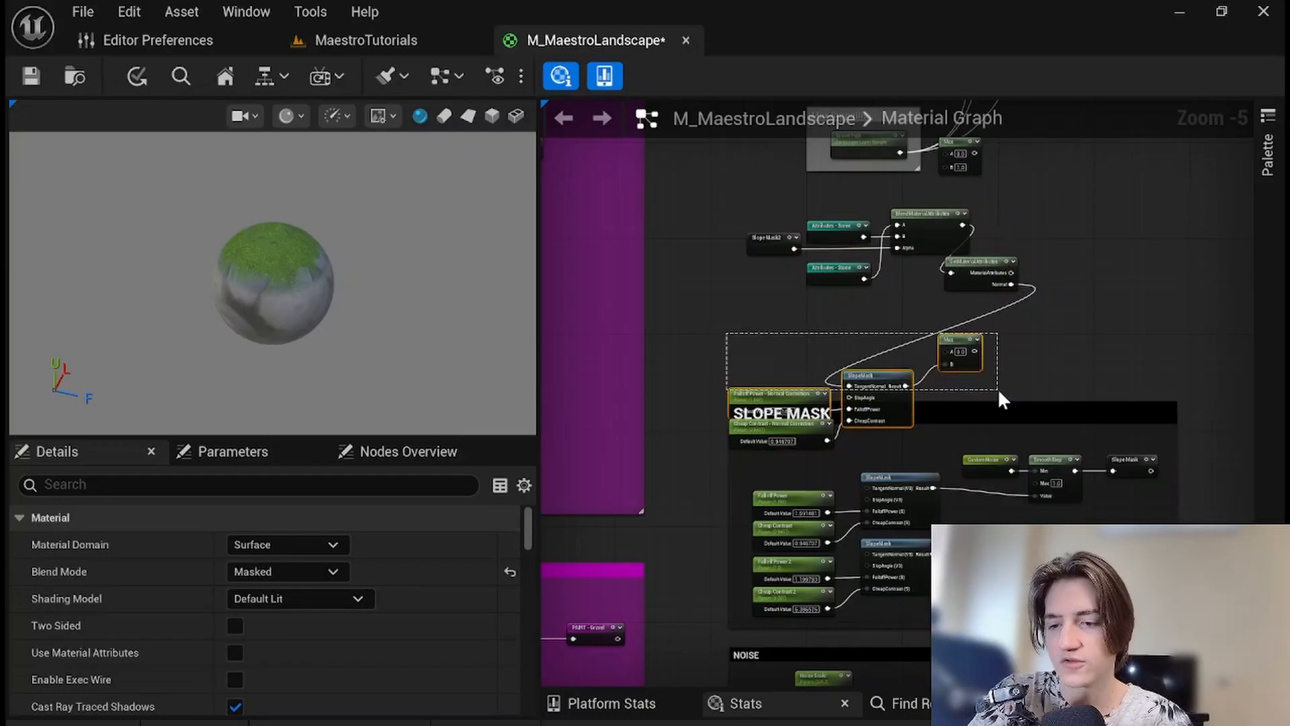
{"action": "left_click_drag", "start_coordinate": [787, 436], "coordinate": [986, 359]}
{"action": "right_click_drag", "start_coordinate": [1147, 360], "coordinate": [1029, 334]}
{"action": "left_click", "coordinate": [1028, 334]}
- Move the Max node into the SLOPE MASK section and connect the second SlopeMask's result to its A input
{"action": "left_click_drag", "start_coordinate": [1026, 268], "coordinate": [1003, 503]}
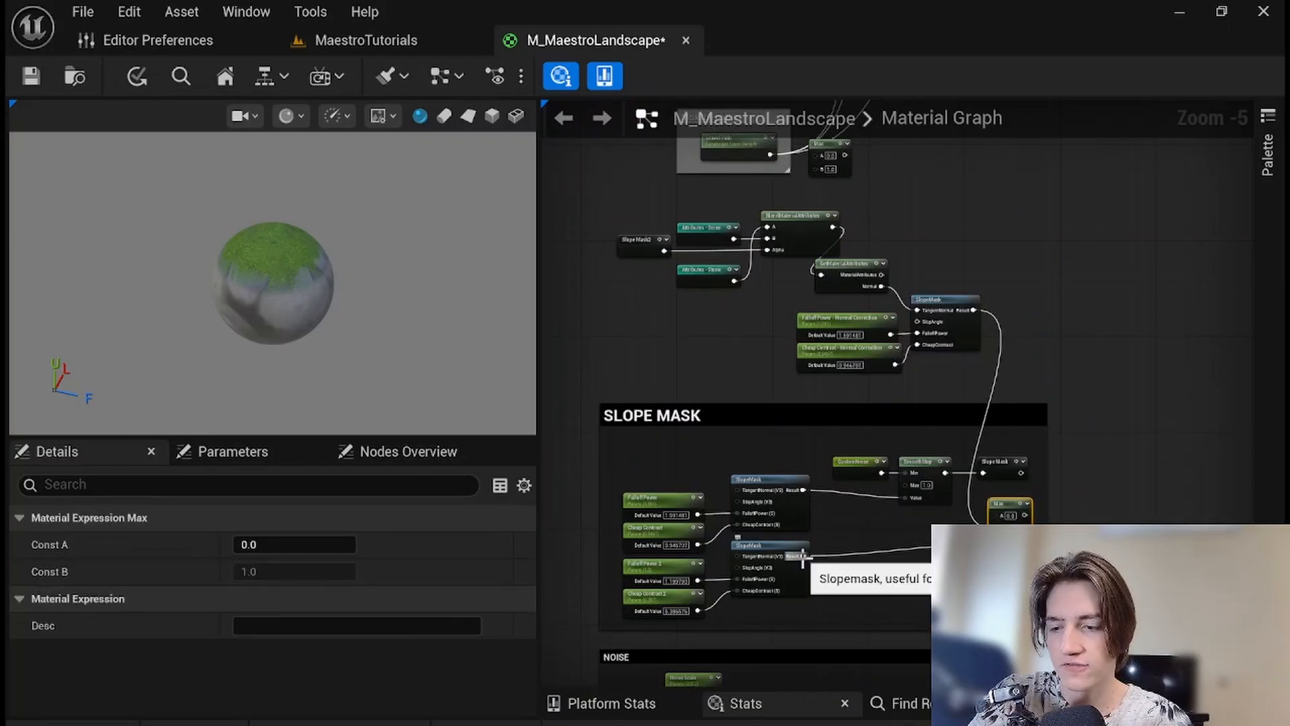
{"action": "left_click_drag", "start_coordinate": [998, 538], "coordinate": [998, 562]}
{"action": "left_click_drag", "start_coordinate": [801, 555], "coordinate": [1099, 509]}
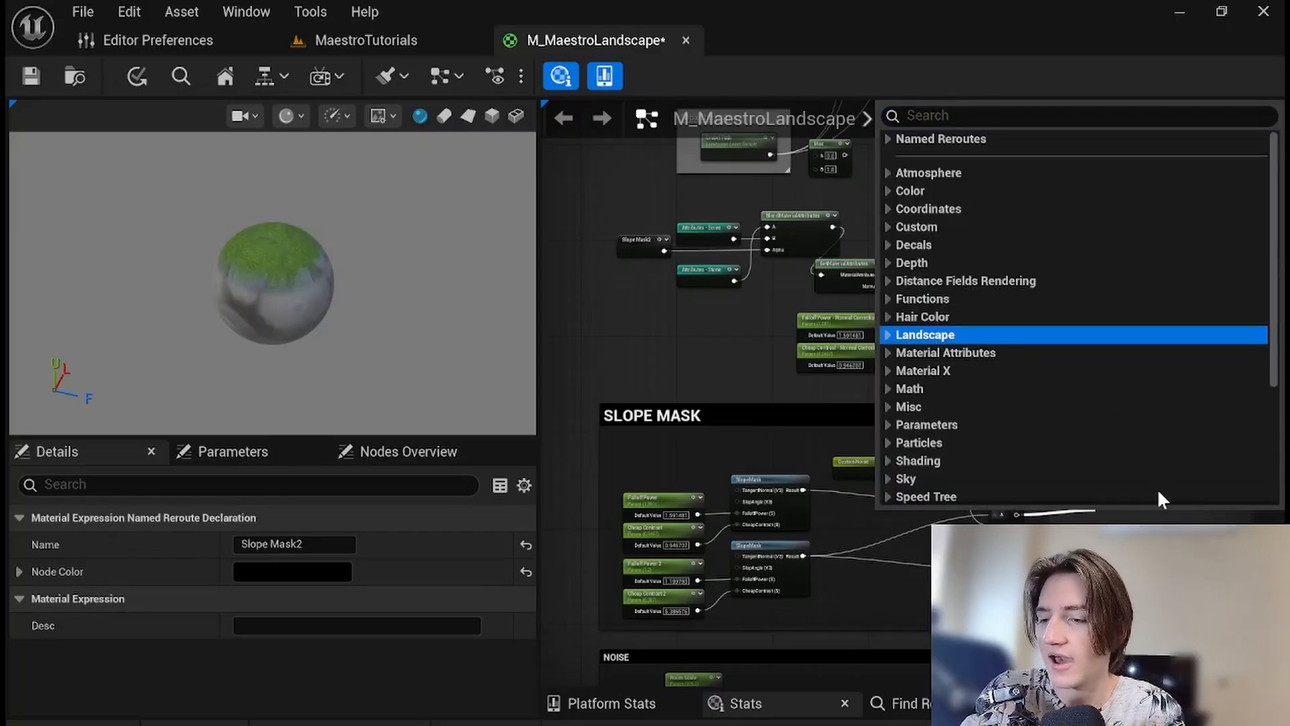
{"action": "left_click", "coordinate": [1136, 480]}
{"action": "right_click_drag", "start_coordinate": [1104, 450], "coordinate": [1090, 414]}
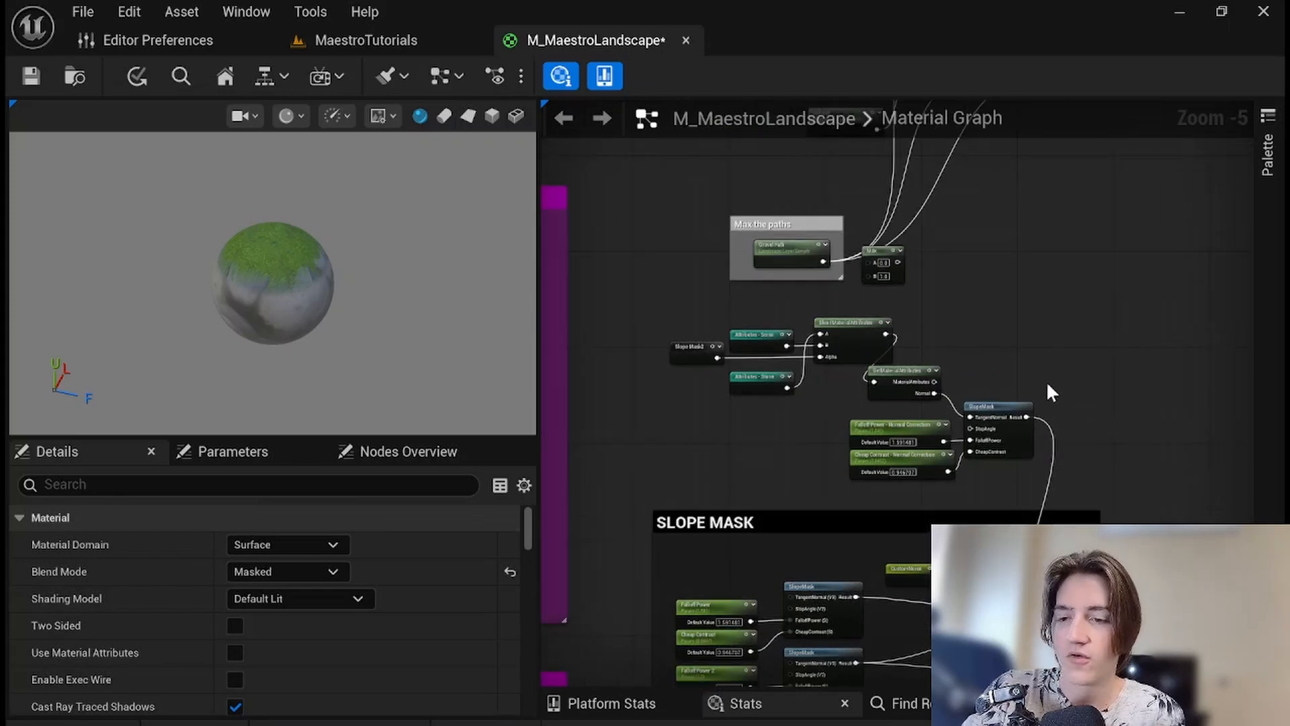
- Review how the pasted Scree/Stone blend and normal correction nodes feed into the SLOPE MASK section
{"action": "scroll", "coordinate": [1004, 376], "scroll_direction": "up", "scroll_amount": 2}
{"action": "right_click_drag", "start_coordinate": [1025, 359], "coordinate": [1143, 379]}
{"action": "scroll", "coordinate": [1111, 368], "scroll_direction": "down", "scroll_amount": 1}
{"action": "right_click_drag", "start_coordinate": [1087, 583], "coordinate": [993, 430]}
{"action": "right_click_drag", "start_coordinate": [652, 327], "coordinate": [855, 402]}
{"action": "scroll", "coordinate": [662, 317], "scroll_direction": "down", "scroll_amount": 1}
{"action": "left_click_drag", "start_coordinate": [773, 386], "coordinate": [1136, 293]}
{"action": "left_click", "coordinate": [1077, 301]}
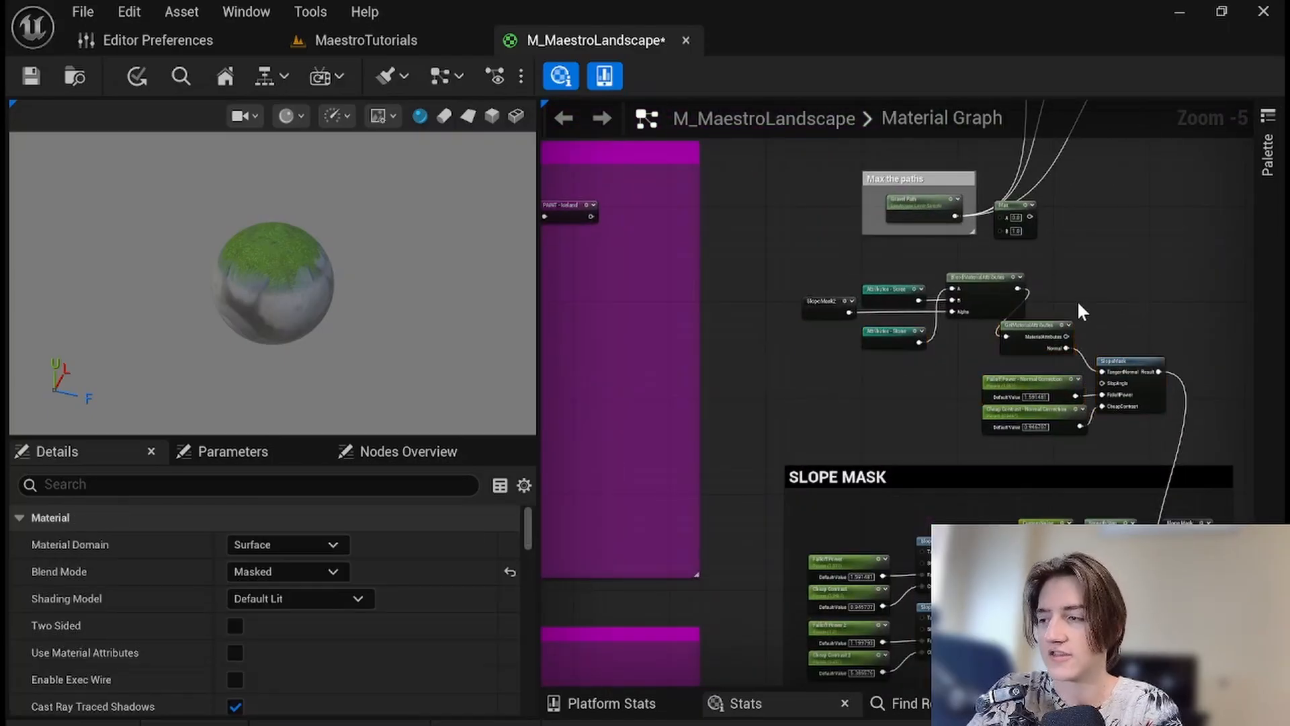
- Narrow the material editor window beside the level viewport and bring the Normal Correction parameters in PAINT - Default into view
{"action": "mouse_move", "coordinate": [789, 396]}
{"action": "right_mouse_down"}
{"action": "mouse_move", "coordinate": [729, 308]}
{"action": "mouse_move", "coordinate": [942, 455]}
{"action": "mouse_move", "coordinate": [1021, 446]}
{"action": "right_mouse_up"}
{"action": "right_click_drag", "start_coordinate": [826, 307], "coordinate": [1026, 506]}
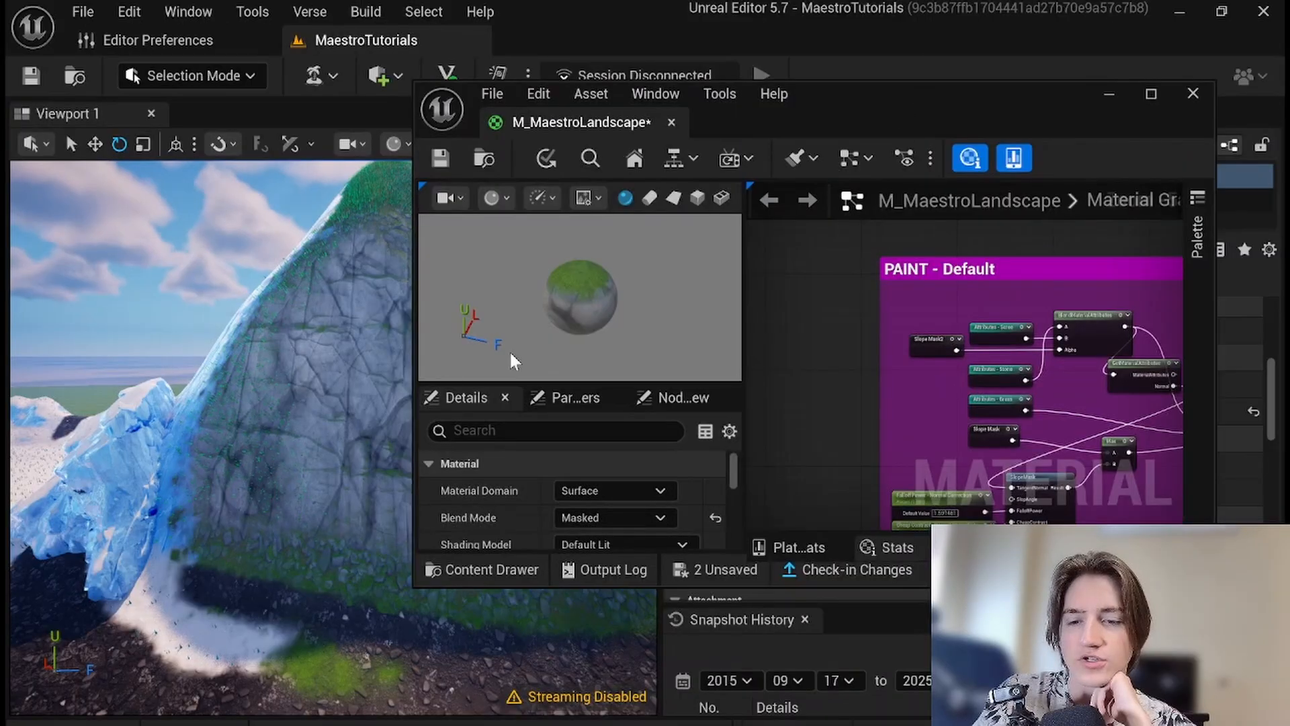
{"action": "right_click_drag", "start_coordinate": [851, 387], "coordinate": [780, 278]}
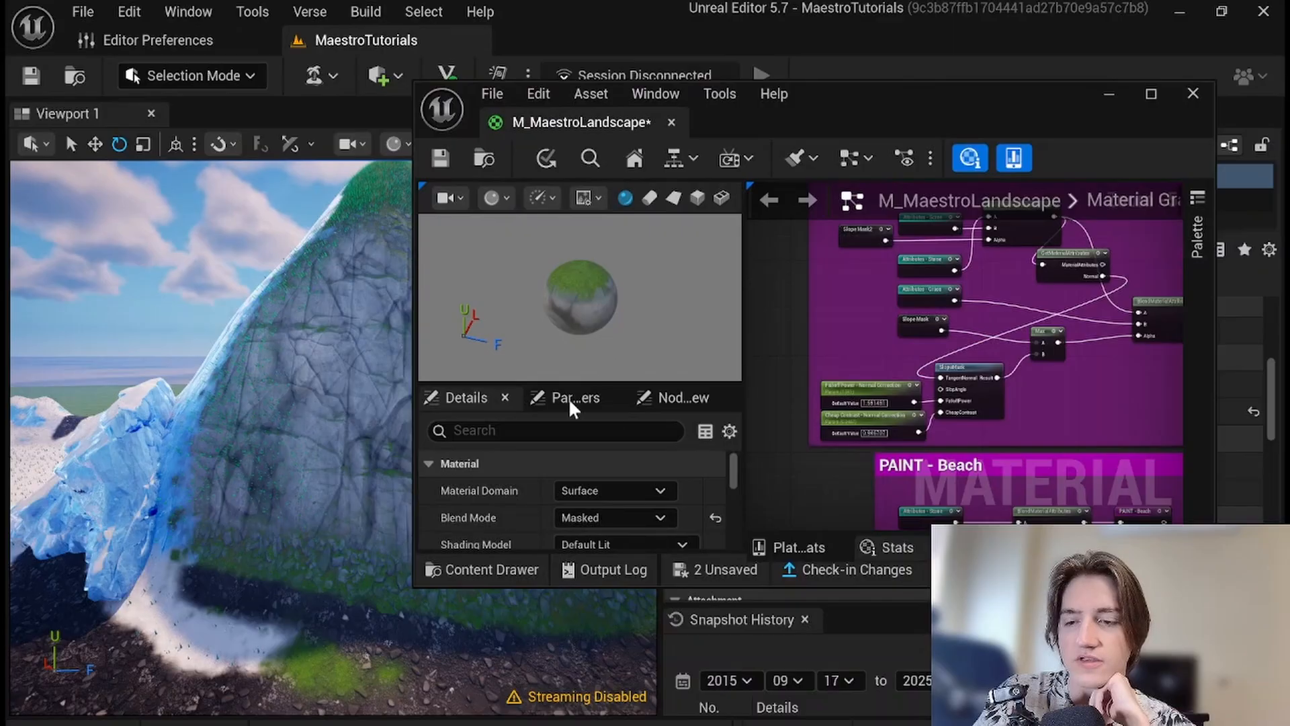
{"action": "left_click_drag", "start_coordinate": [412, 347], "coordinate": [652, 356]}
{"action": "scroll", "coordinate": [928, 382], "scroll_direction": "up", "scroll_amount": 2}
{"action": "right_click_drag", "start_coordinate": [928, 376], "coordinate": [884, 351]}
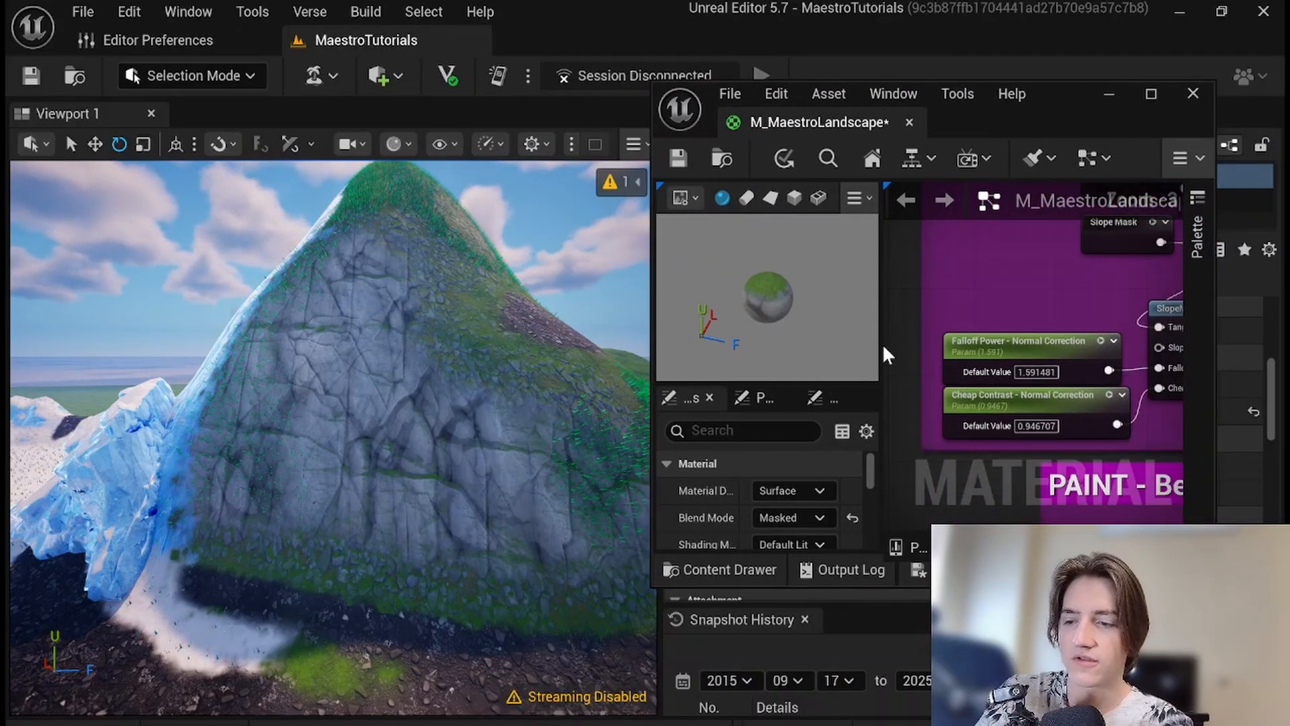
- Enlarge the details area and set the default value of Falloff Power - Normal Correction to 1.052315
{"action": "left_click", "coordinate": [1053, 334]}
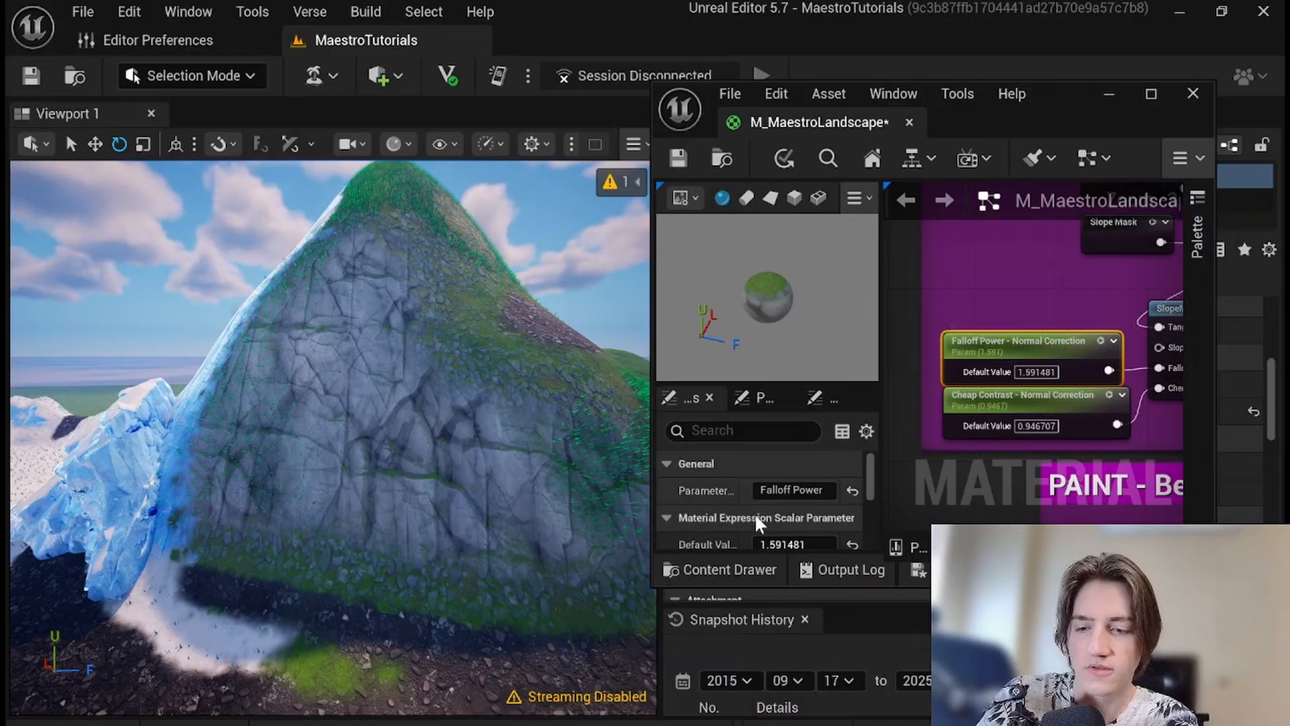
{"action": "left_click_drag", "start_coordinate": [764, 384], "coordinate": [764, 301]}
{"action": "mouse_move", "coordinate": [794, 460]}
{"action": "left_mouse_down"}
{"action": "mouse_move", "coordinate": [828, 461]}
{"action": "mouse_move", "coordinate": [757, 460]}
{"action": "mouse_move", "coordinate": [769, 460]}
{"action": "left_mouse_up"}
- Examine the grass and stone blend on the rock mountain in the level viewport from several positions
{"action": "right_click_drag", "start_coordinate": [596, 472], "coordinate": [632, 377]}
{"action": "right_click_drag", "start_coordinate": [547, 458], "coordinate": [504, 449]}
{"action": "scroll", "coordinate": [548, 452], "scroll_direction": "up", "scroll_amount": 2}
{"action": "key", "text": "w"}
{"action": "key", "text": "d"}
{"action": "key", "text": "s"}
{"action": "key", "text": "a"}
{"action": "key", "text": "w"}
{"action": "key", "text": "d"}
{"action": "key", "text": "w"}
{"action": "key", "text": "s"}
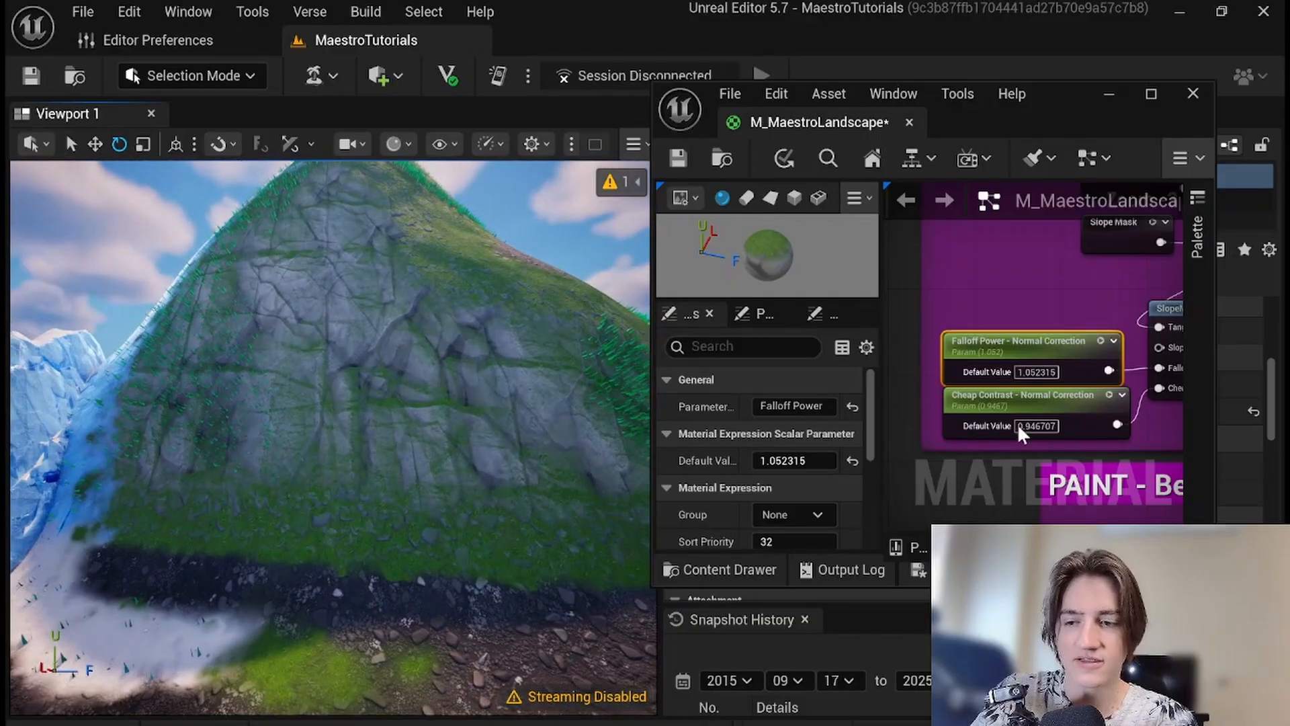
- Try an extreme default value of about 2052 for Cheap Contrast - Normal Correction, and settle on 1.756615
{"action": "left_click", "coordinate": [1082, 395]}
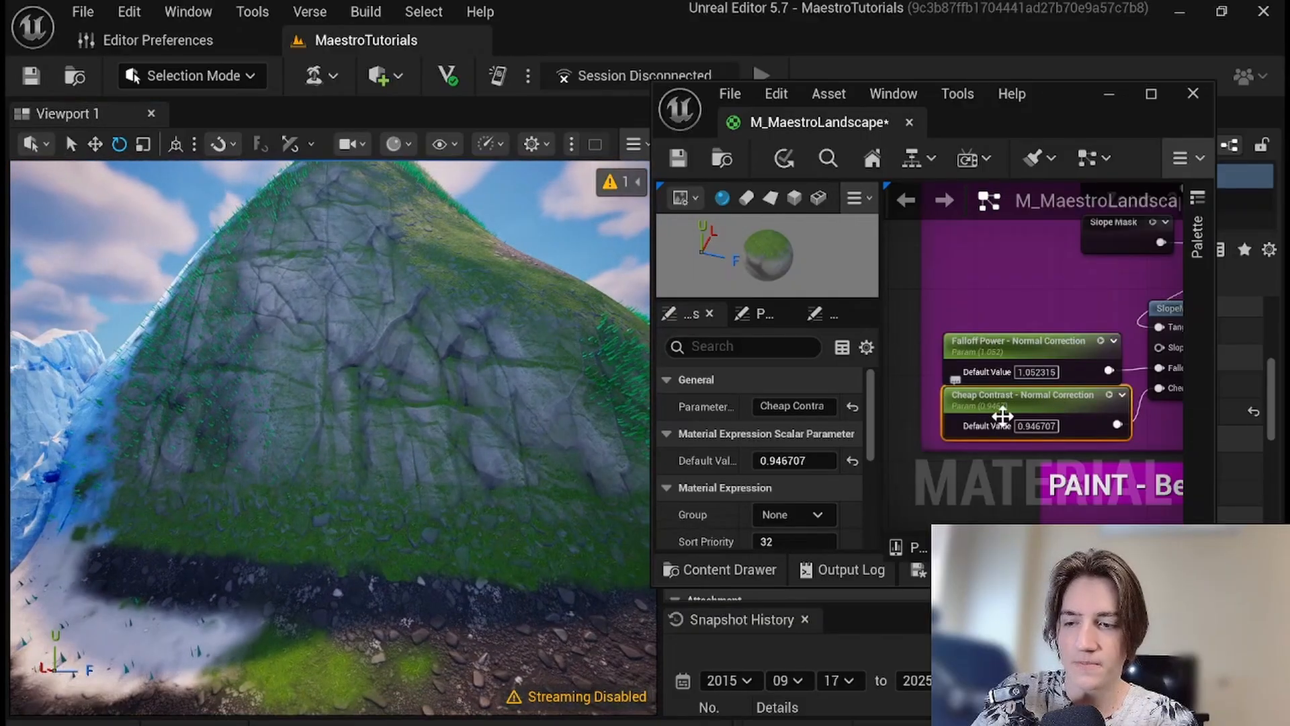
{"action": "mouse_move", "coordinate": [789, 460]}
{"action": "left_mouse_down"}
{"action": "mouse_move", "coordinate": [820, 460]}
{"action": "mouse_move", "coordinate": [726, 460]}
{"action": "mouse_move", "coordinate": [807, 461]}
{"action": "left_mouse_up"}
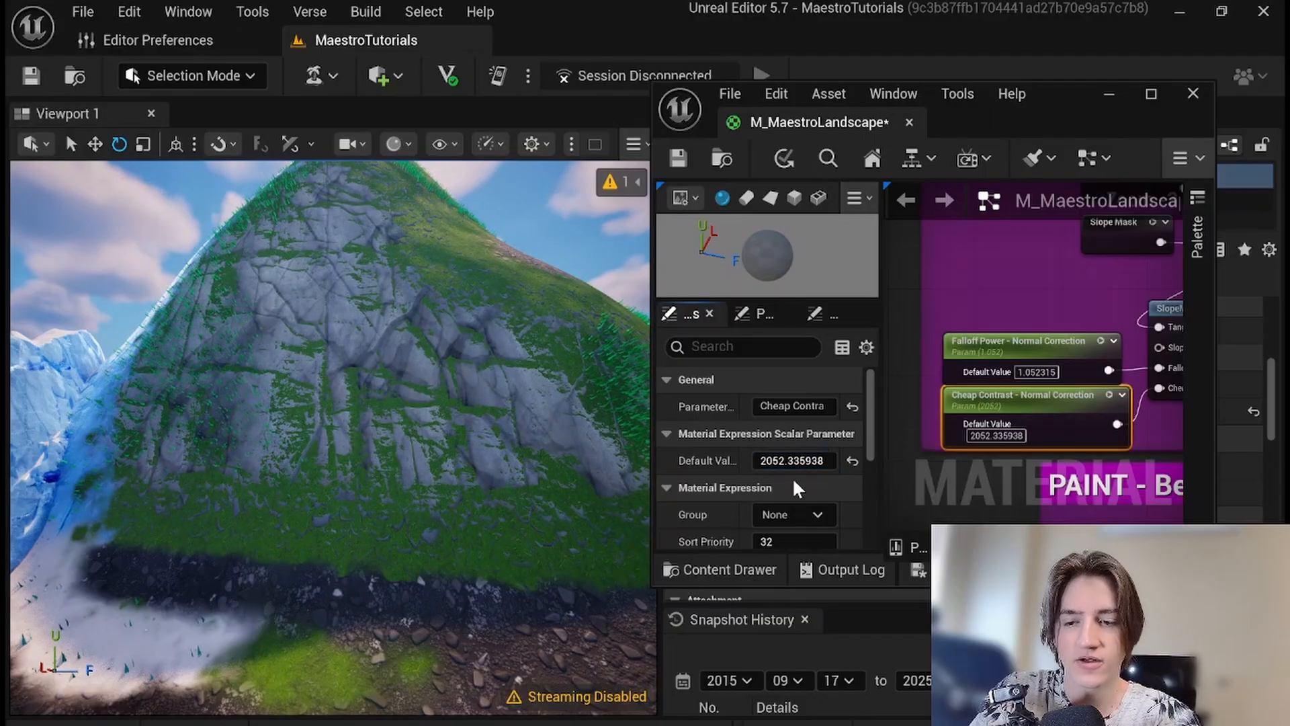
{"action": "left_click_drag", "start_coordinate": [809, 458], "coordinate": [773, 461]}
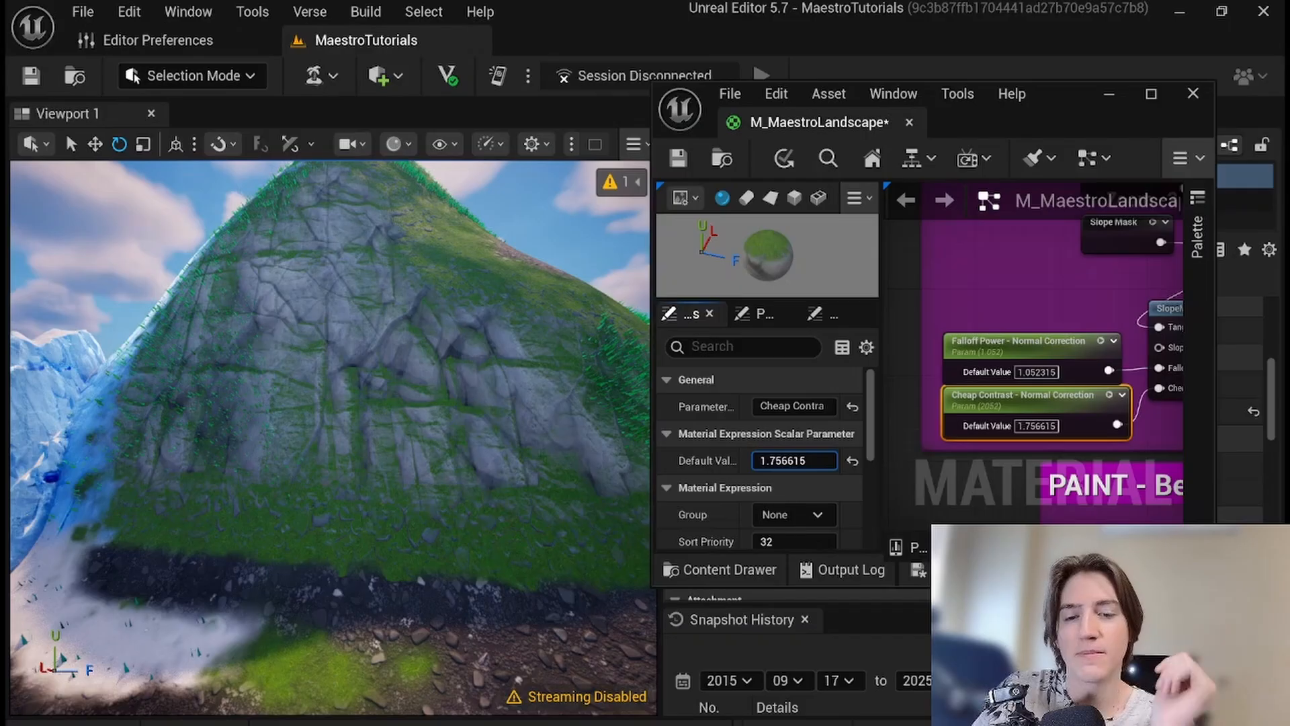
- Set the default value of Falloff Power - Normal Correction to 1.264745 and view the snowy ice mountain in the level
{"action": "left_click", "coordinate": [994, 349]}
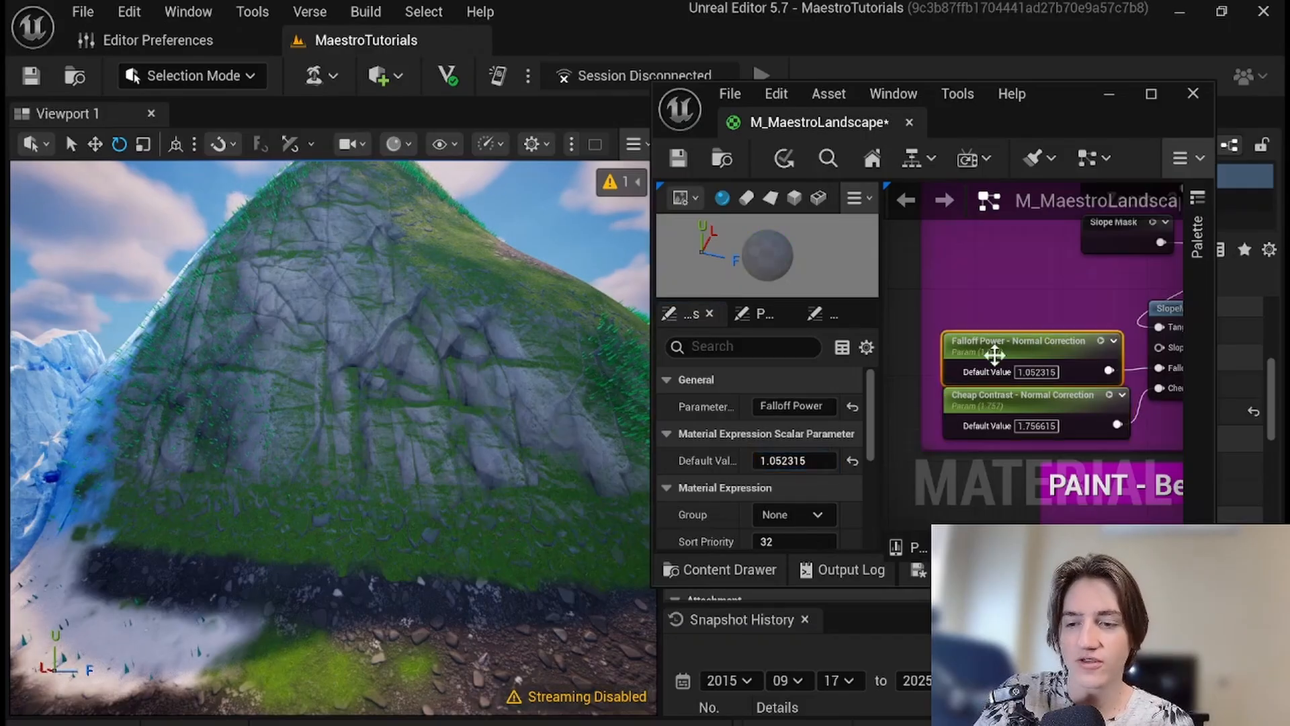
{"action": "left_click_drag", "start_coordinate": [804, 459], "coordinate": [809, 460]}
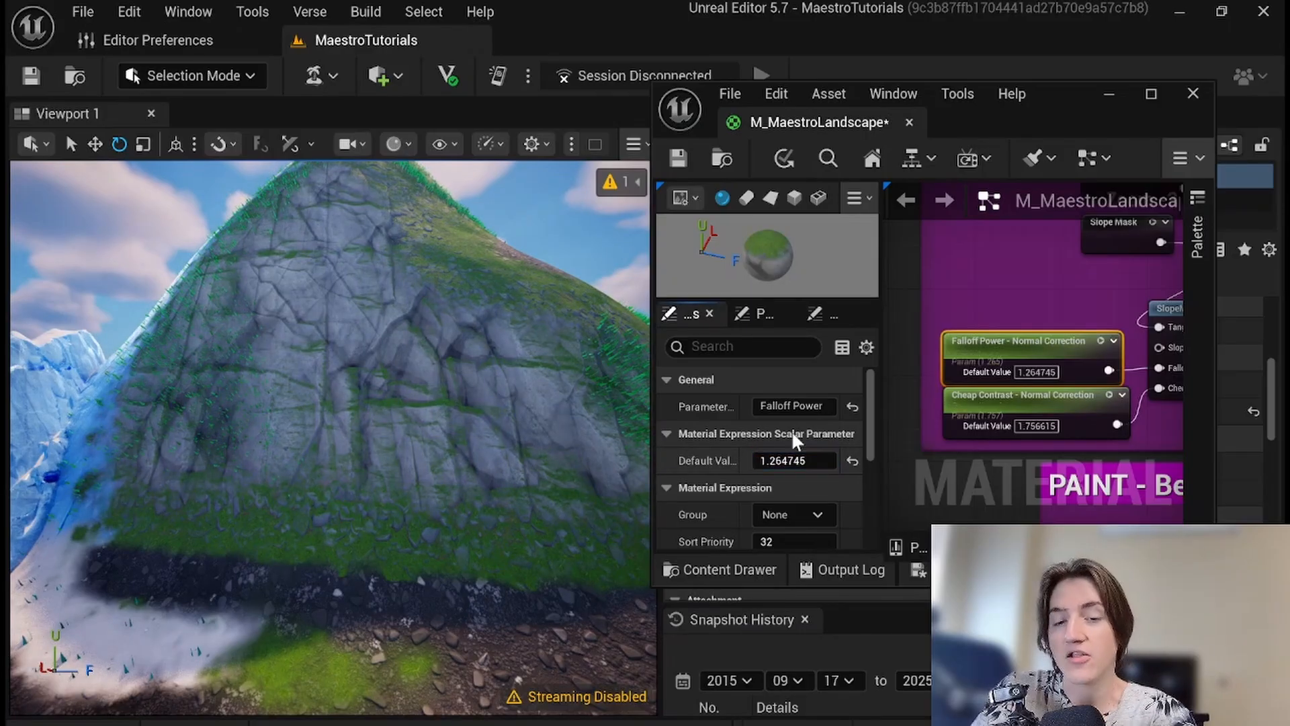
{"action": "key", "text": "s"}
{"action": "right_click_drag", "start_coordinate": [404, 426], "coordinate": [356, 383]}
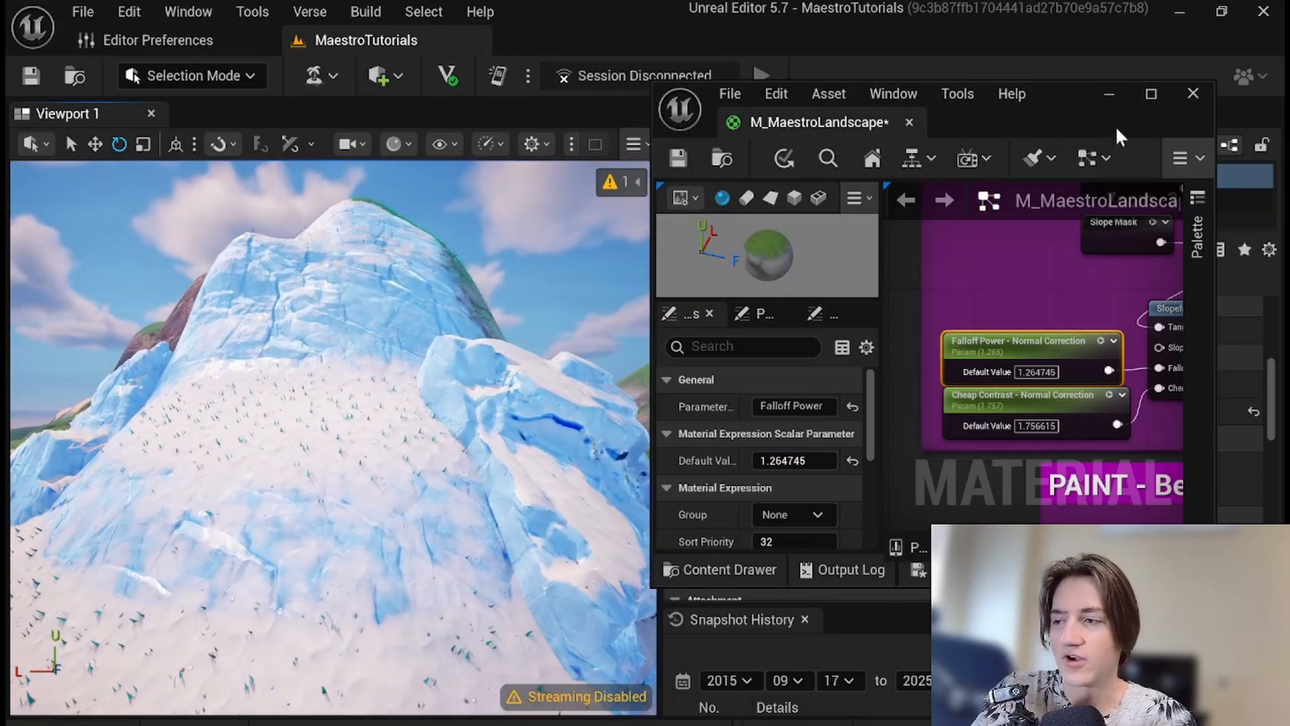